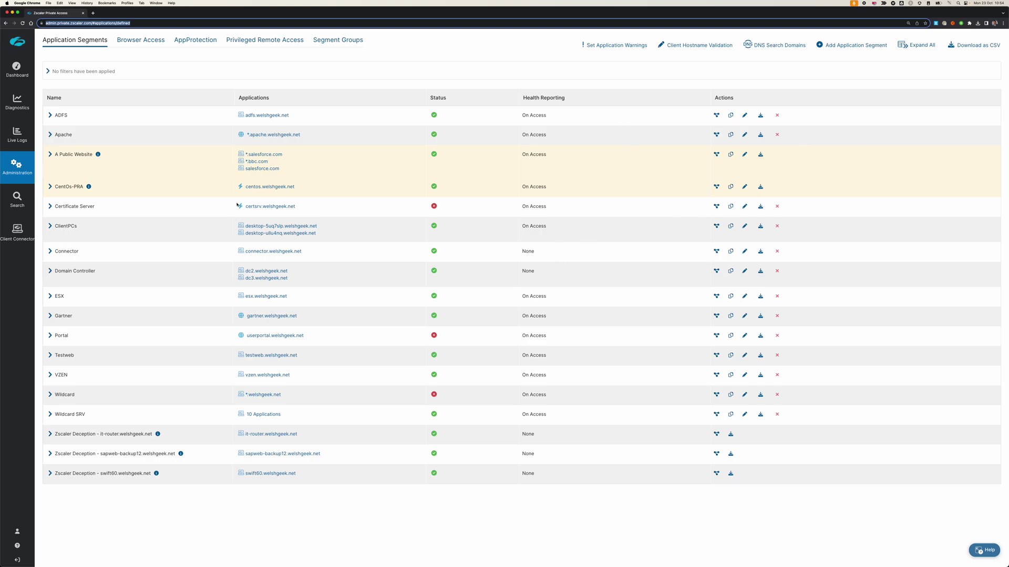
Expand the Domain Controller row to show segment group DC Apps and server group 1. DC Discovery
left_click(50, 275)
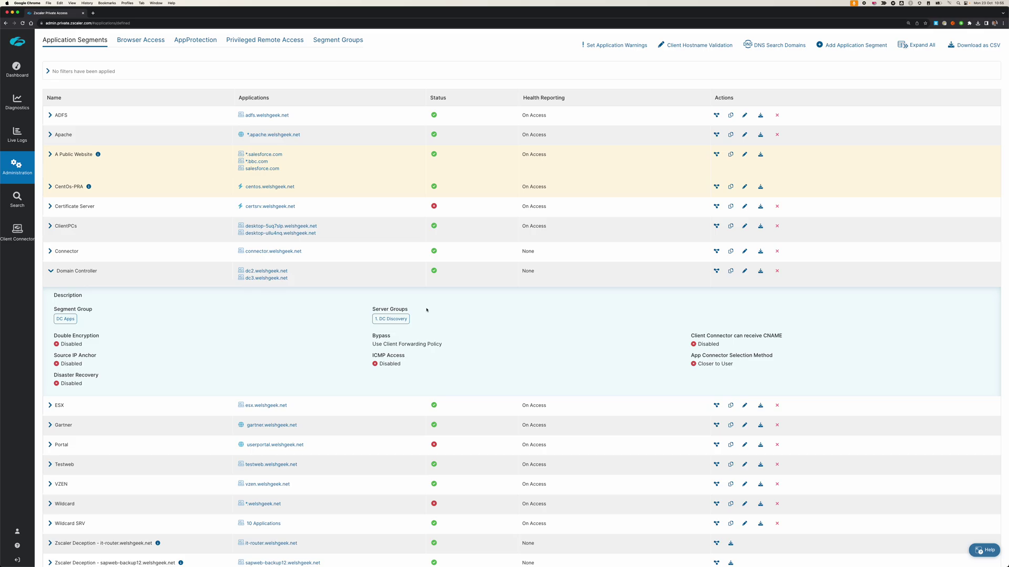
Review the 1. DC Discovery server group settings and close them without changes
left_click(391, 320)
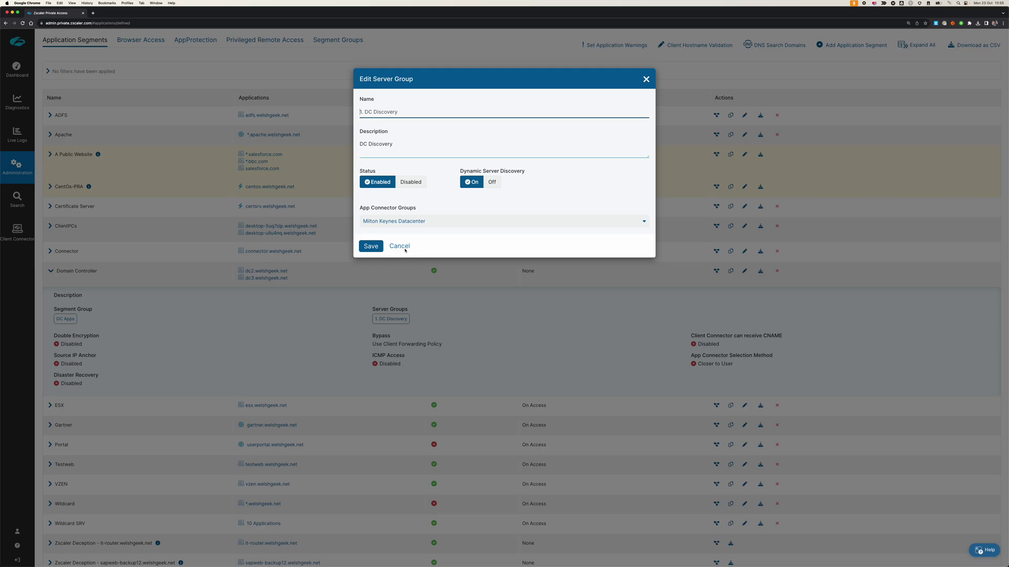
left_click(404, 248)
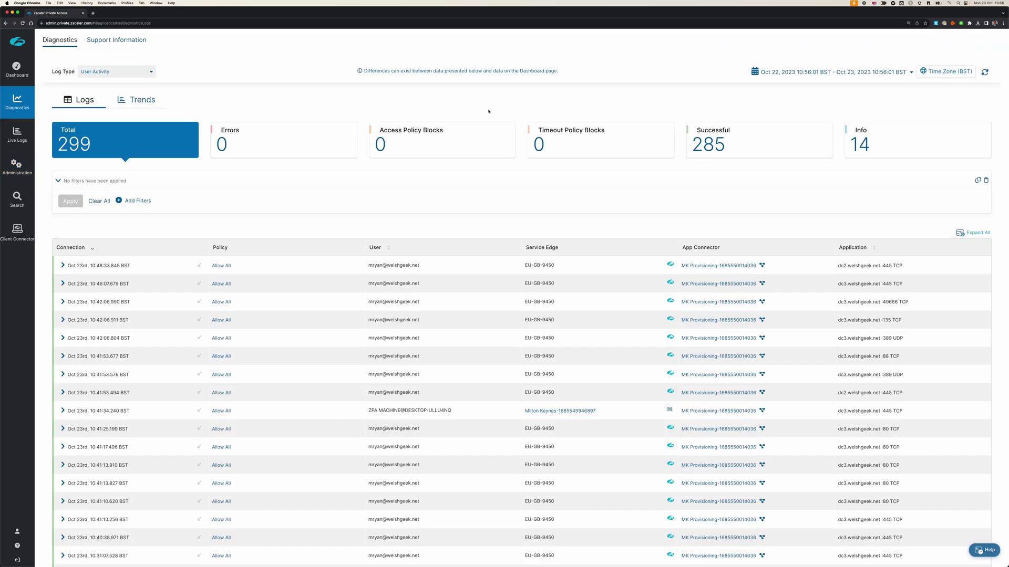
Start a new diagnostics session named SMB on the Milton Keynes Datacenter connector group
left_click(131, 41)
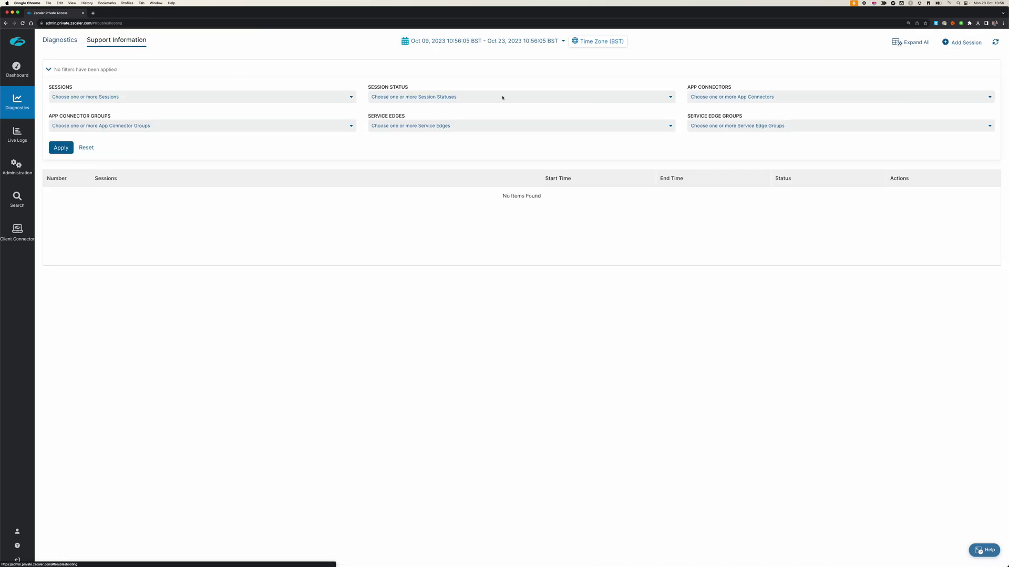
left_click(959, 42)
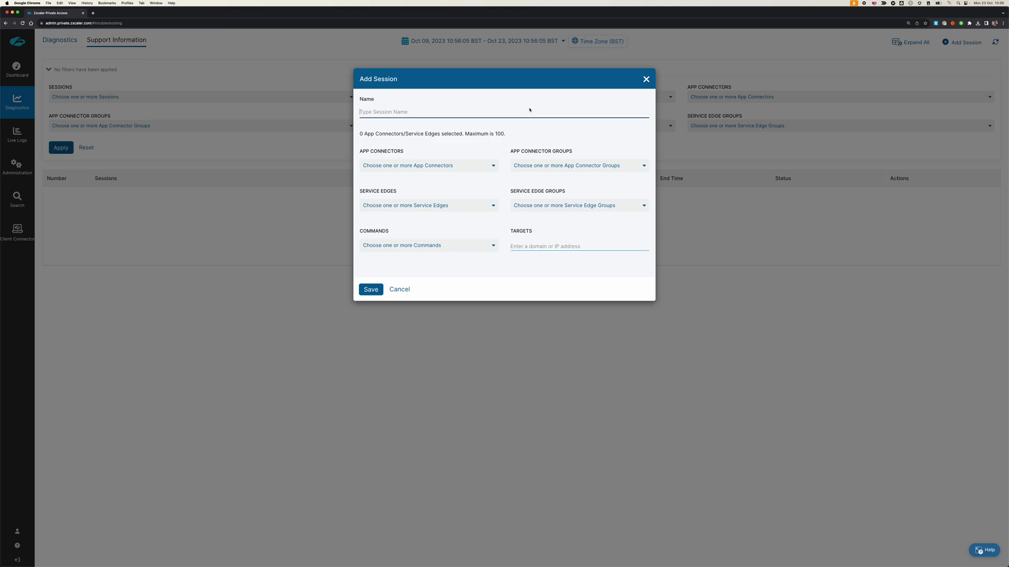
type("SMB")
left_click(541, 167)
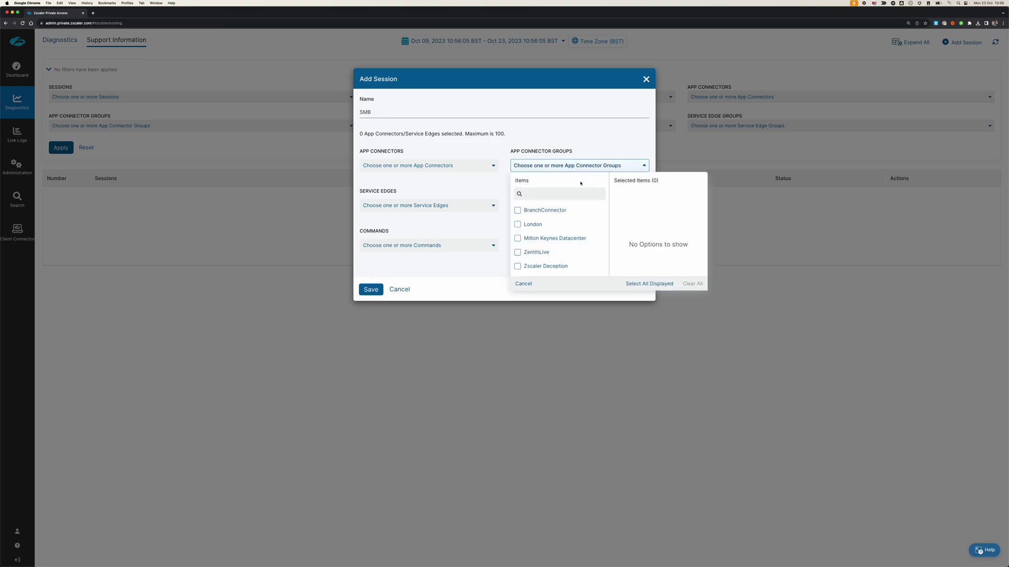
left_click(517, 239)
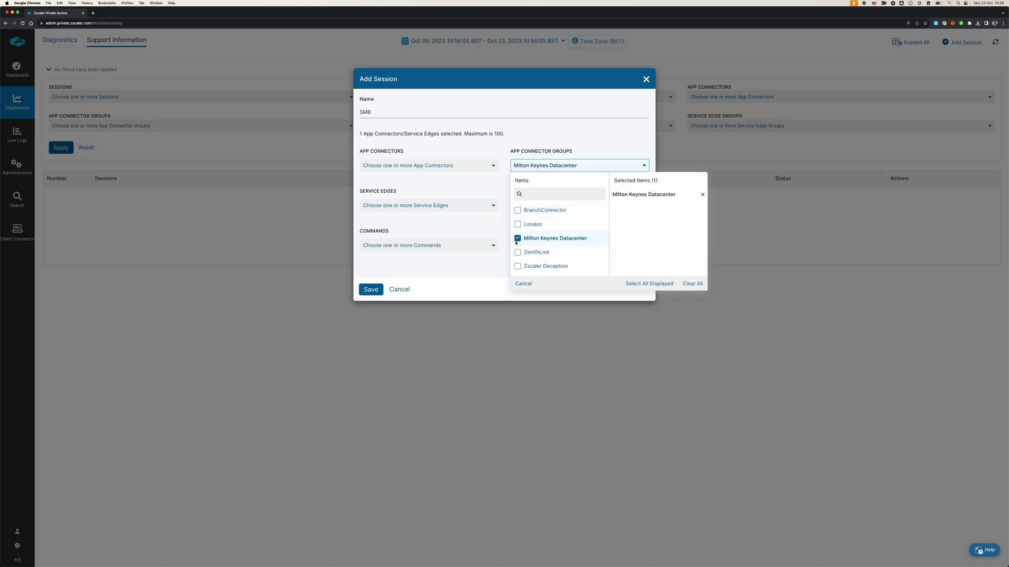
left_click(498, 185)
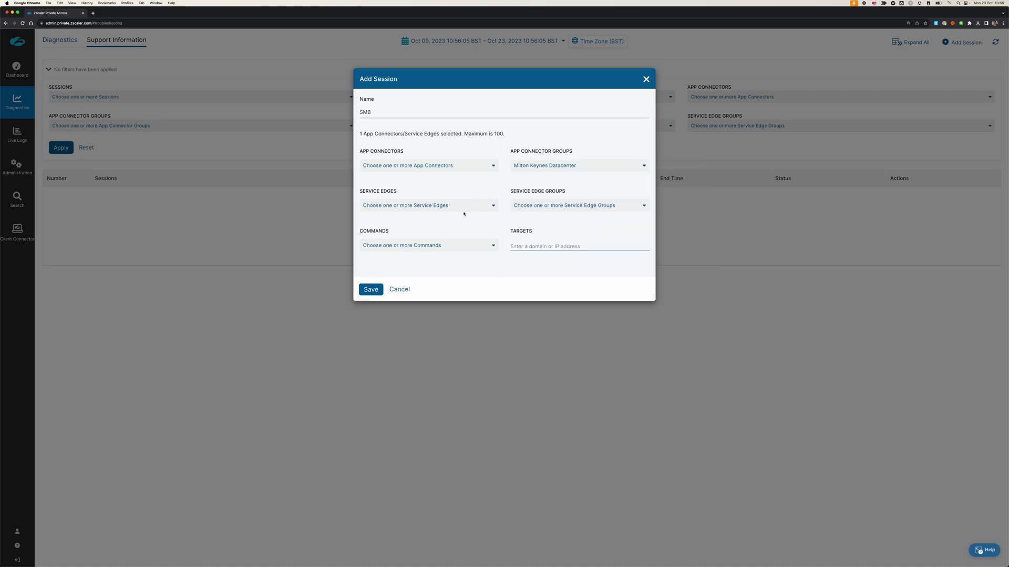
Set the session command to PCAP with a 60-second duration
left_click(462, 243)
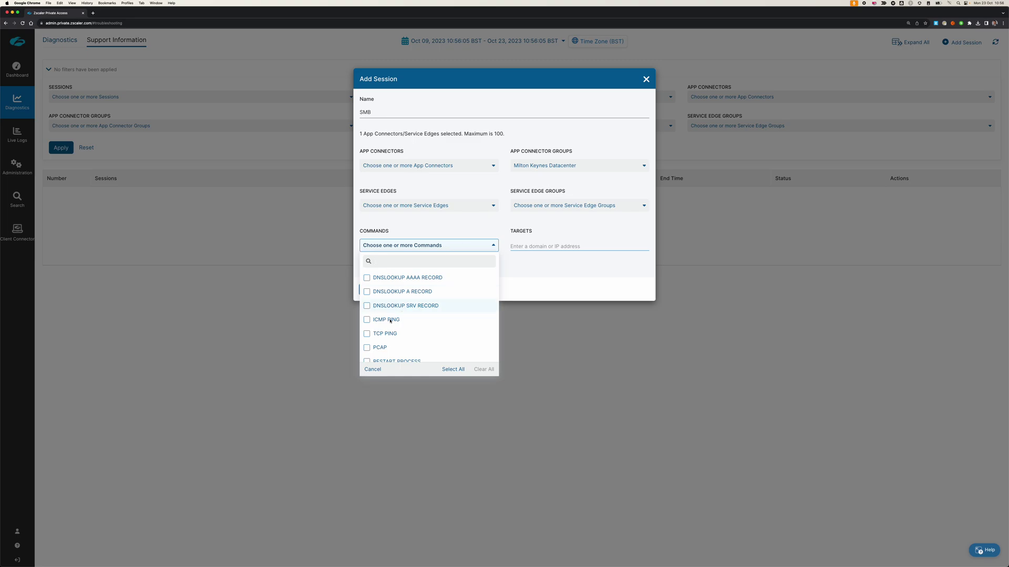
left_click(367, 348)
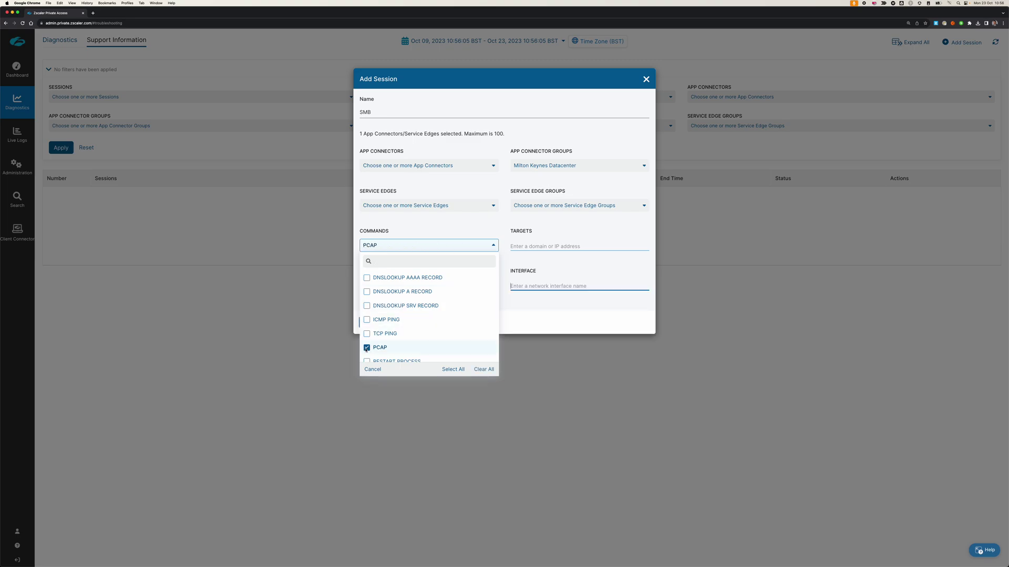
left_click(587, 232)
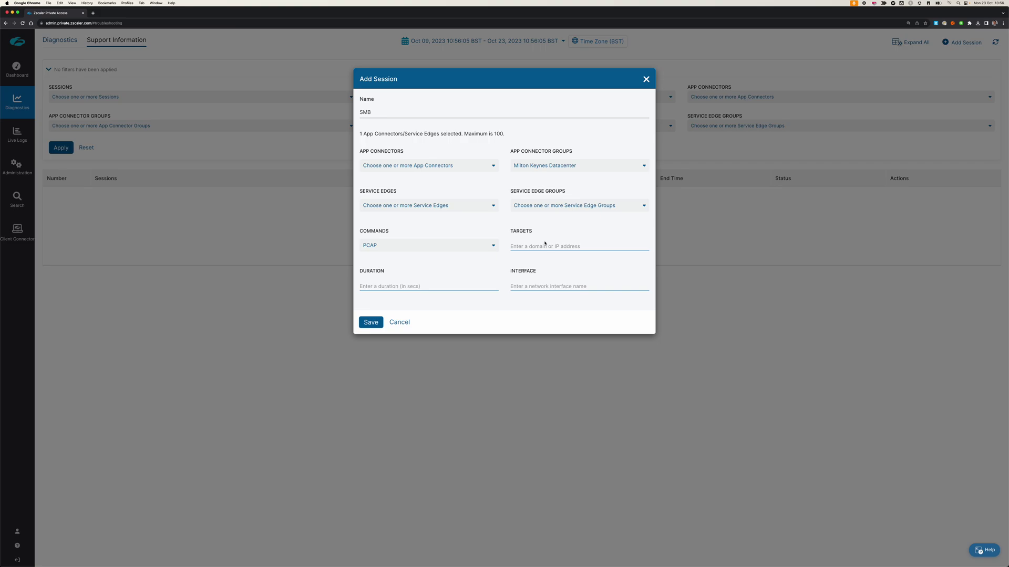
left_click(426, 286)
type("60")
key("super+Tab")
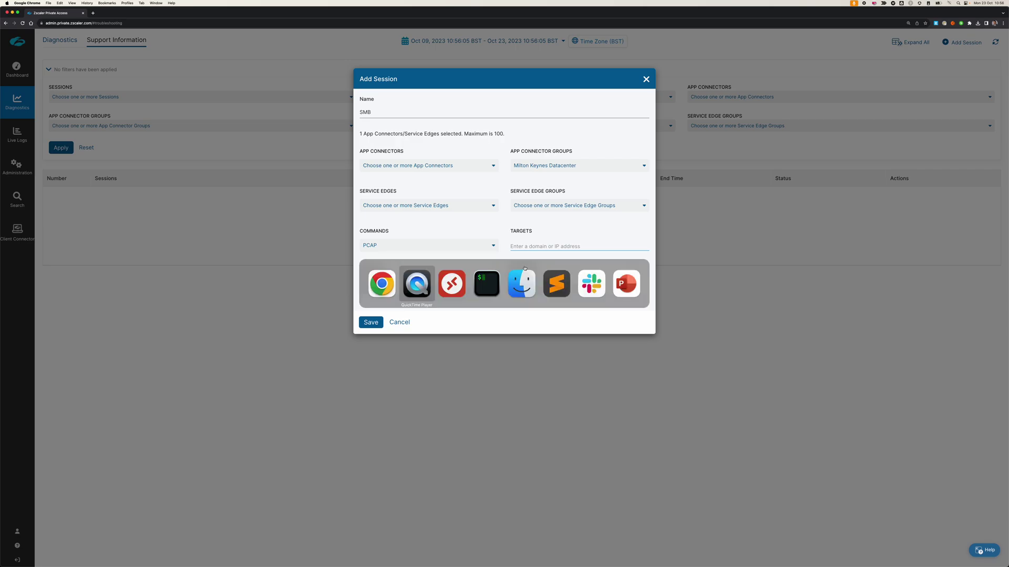
Stage 'net use * \\dc2.welshgeek.net\wwwroot' at the remote prompt and start a Client Connector packet capture
key("super+Tab")
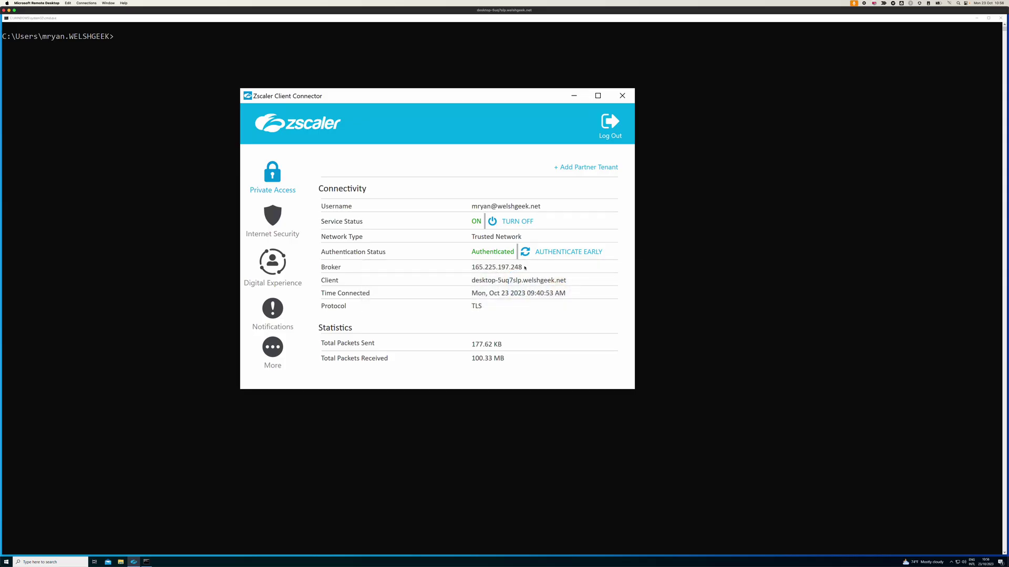
left_click(278, 347)
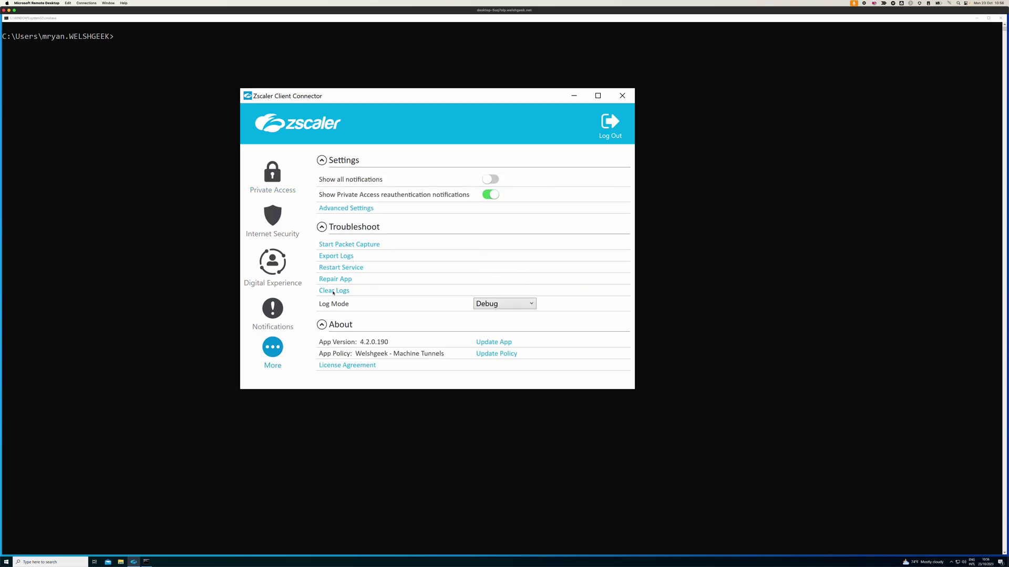
left_click(165, 204)
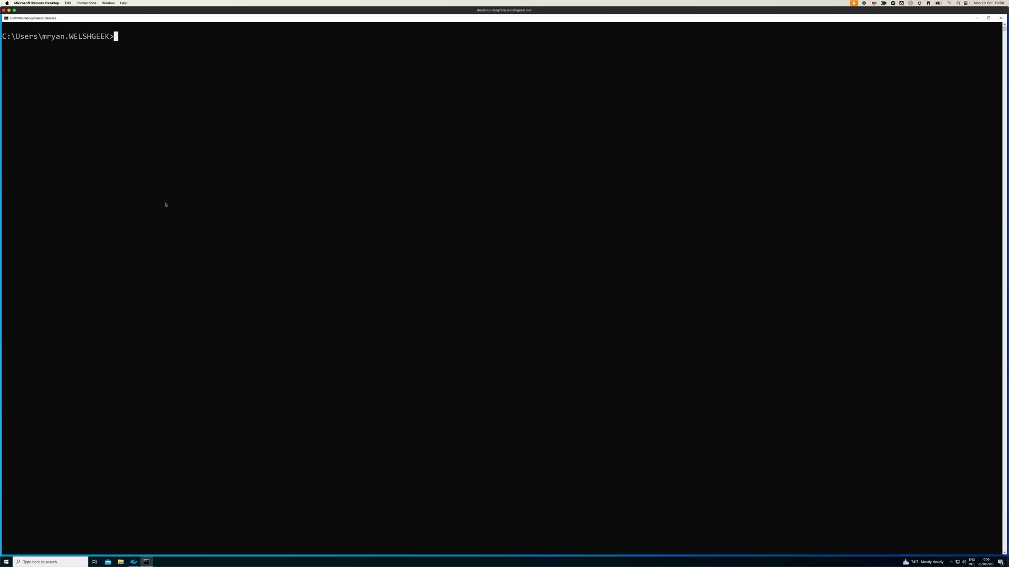
type("net use * \\\\dc2.welshgeek.net\\ww")
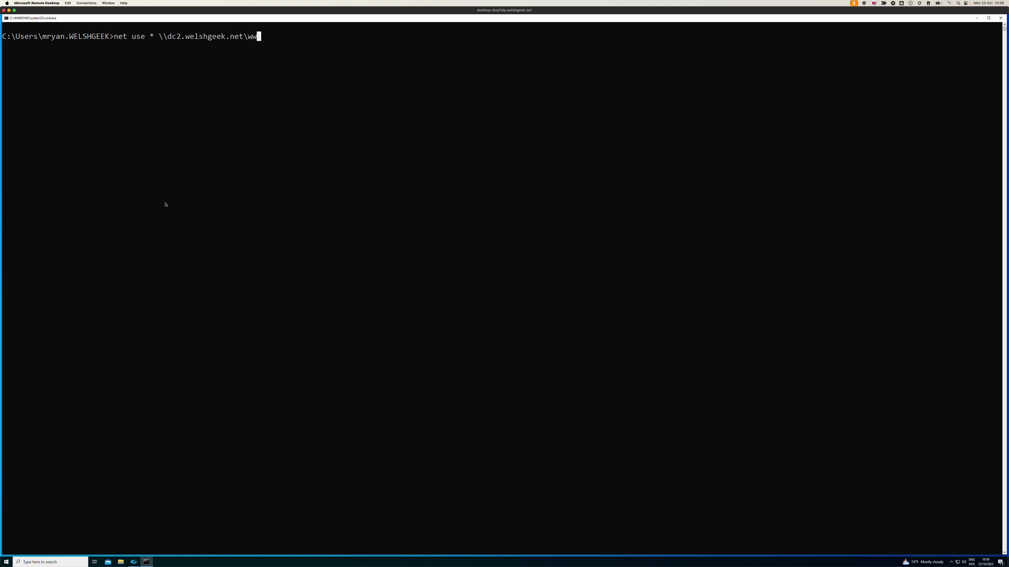
type("wroot")
left_click(133, 561)
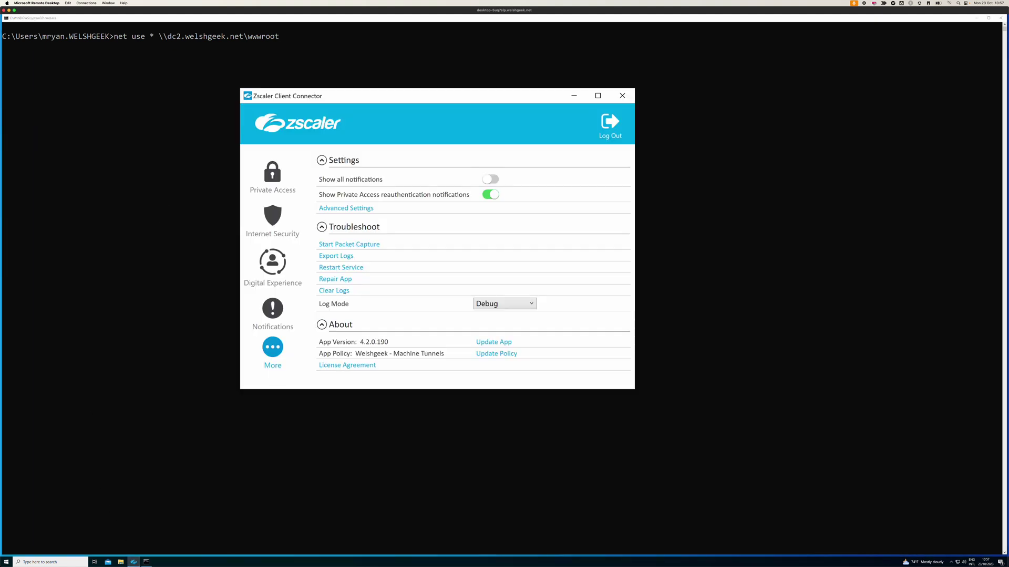
left_click(360, 245)
Save the SMB PCAP diagnostics session so it is listed as pending
key("super+Tab")
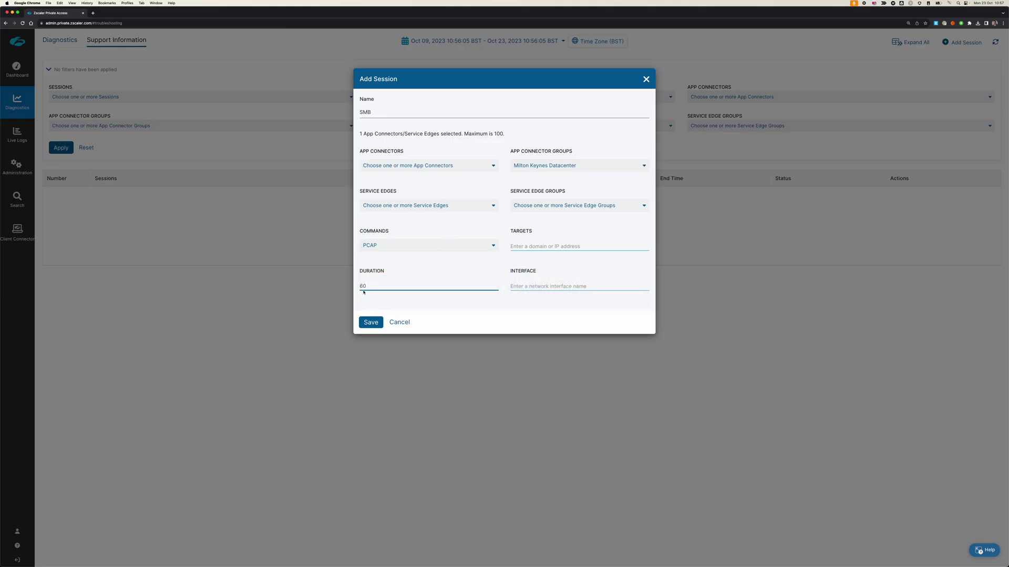
left_click(370, 322)
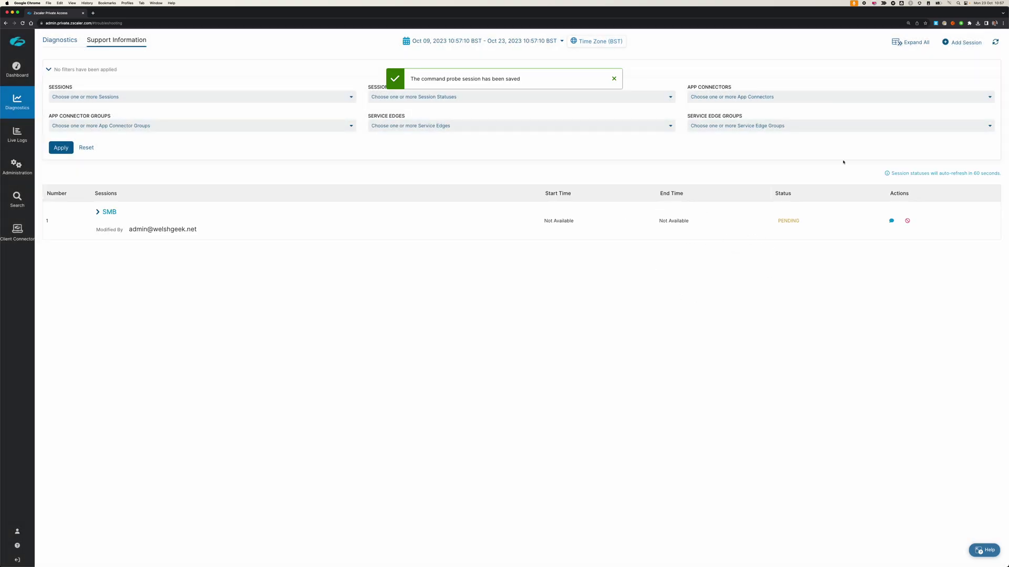
left_click(995, 43)
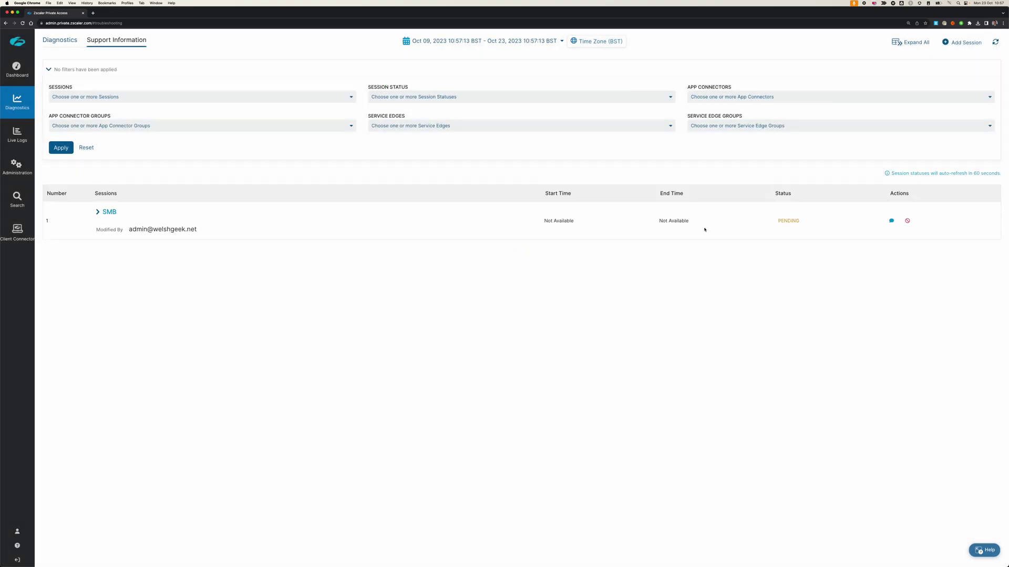
key("super+Tab")
Map the dc2 wwwroot share as drive Z, list its files, and copy wpad.dat to C:
left_click(191, 119)
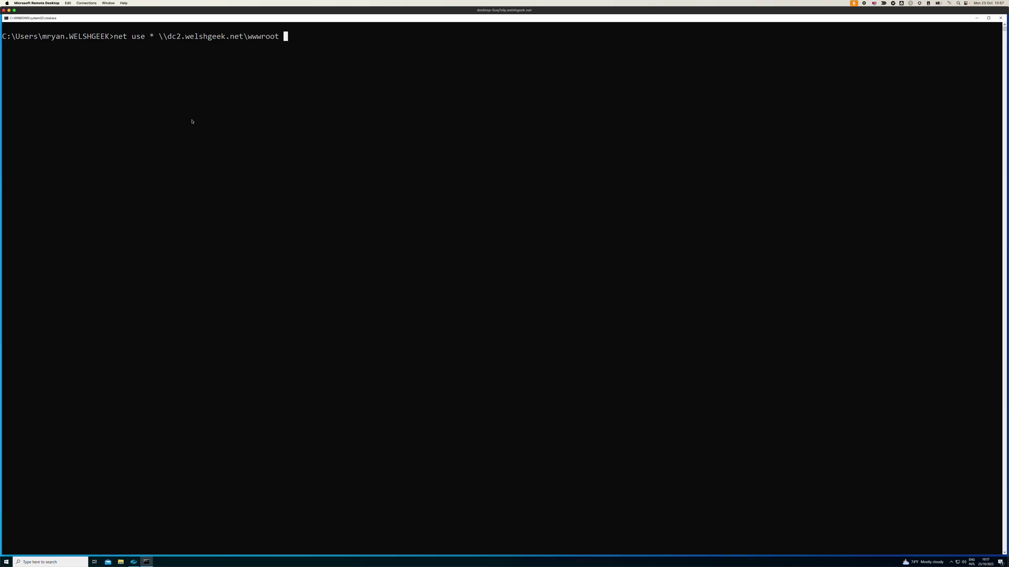
key("Return")
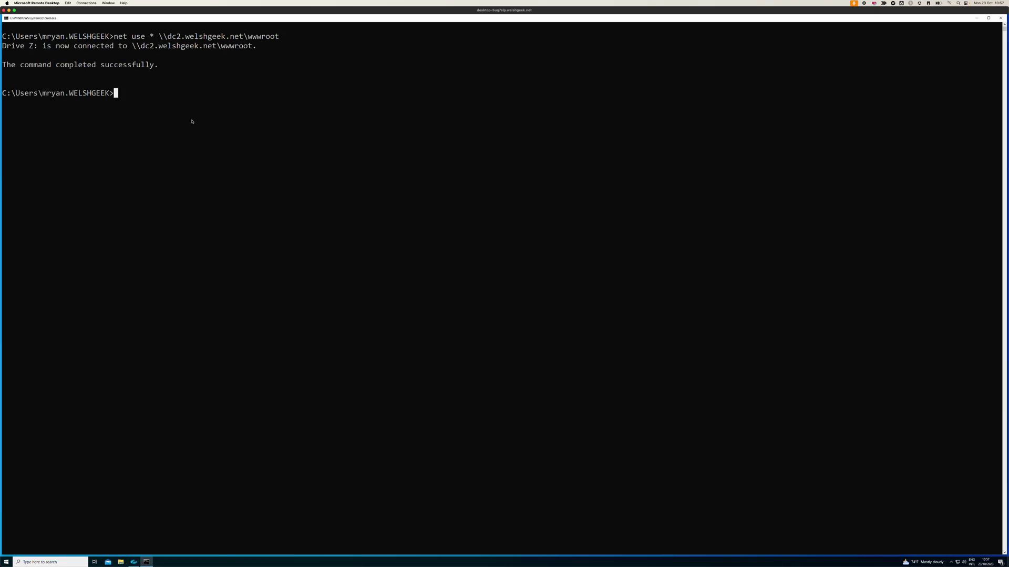
type("z:")
key("Return")
type("dir")
key("Return")
type("copy wpad.w")
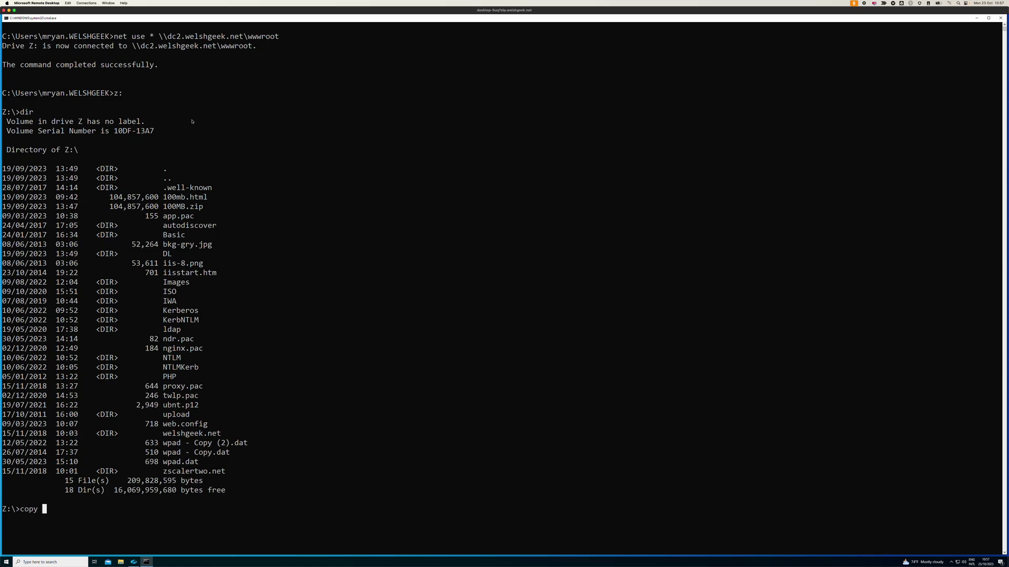
type("at c:")
key("Return")
Return to drive C: and remove the Z: mapping with net use * /d, confirming y
type("c:")
key("Return")
type("net use ")
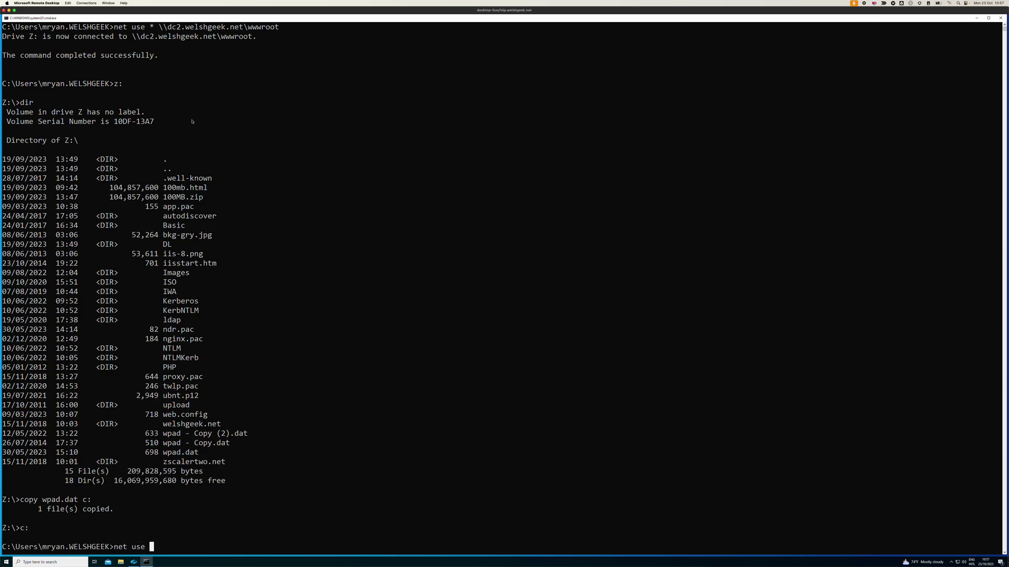
type("* /d")
key("Return")
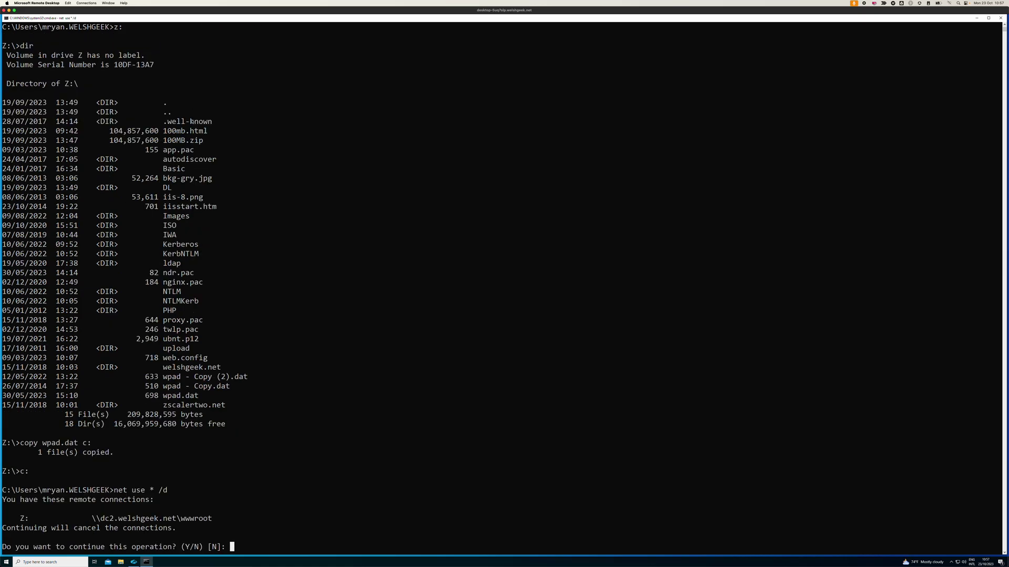
type("y")
key("Return")
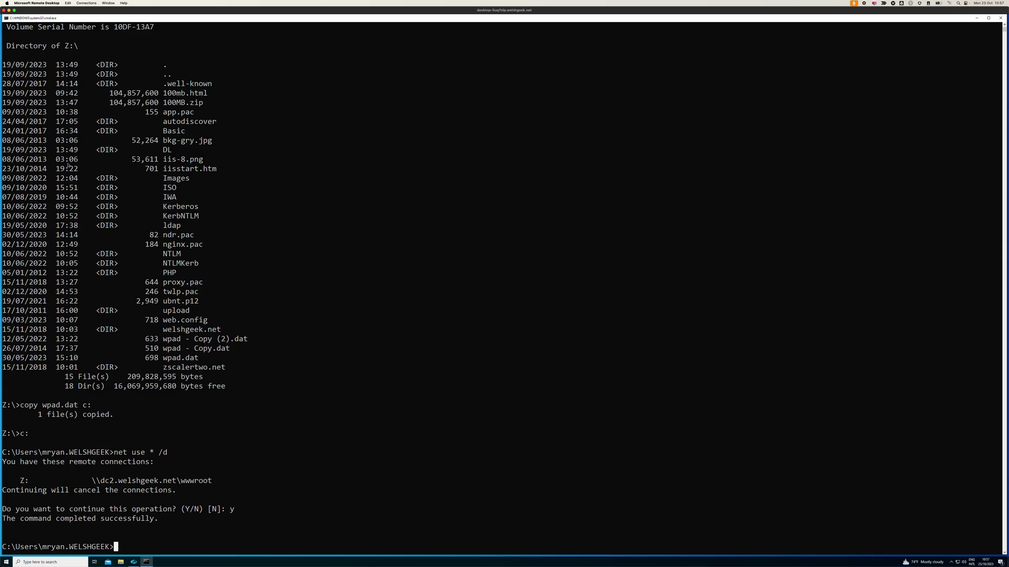
left_click(134, 562)
Stop the client packet capture and go back to the ZPA portal in Chrome
left_click(342, 247)
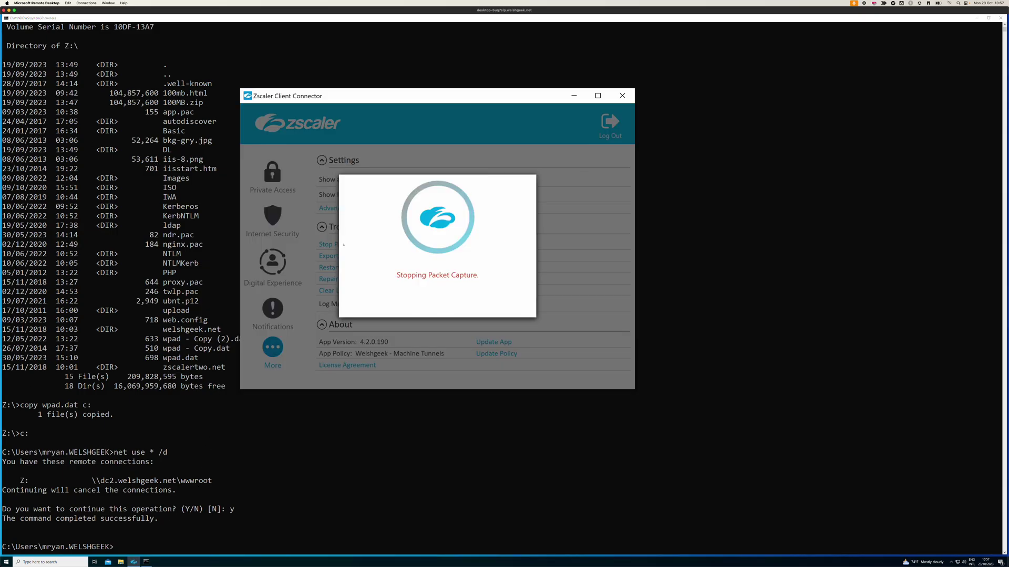
key("super+Tab")
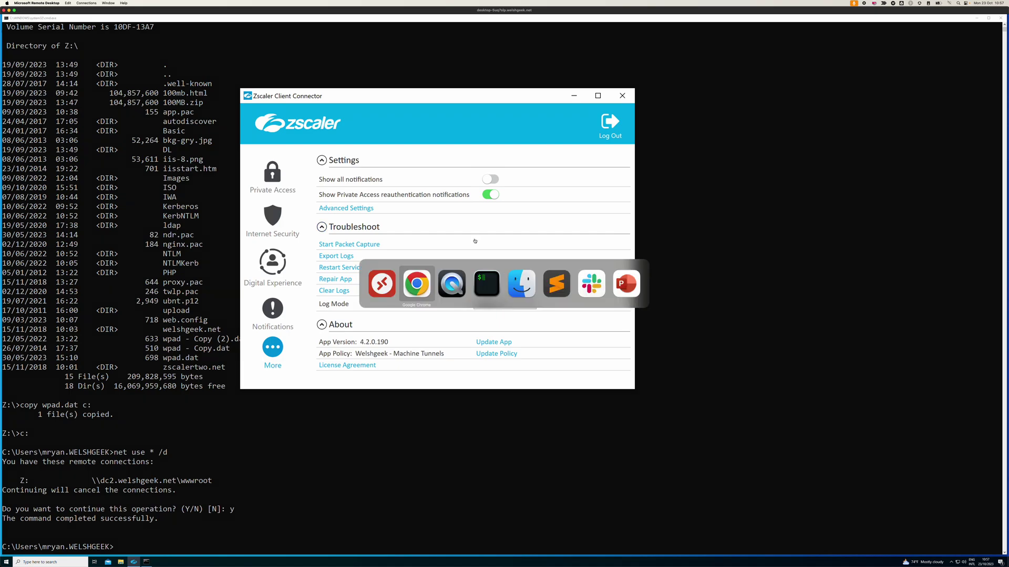
key("super+Tab")
key("super+Tab")
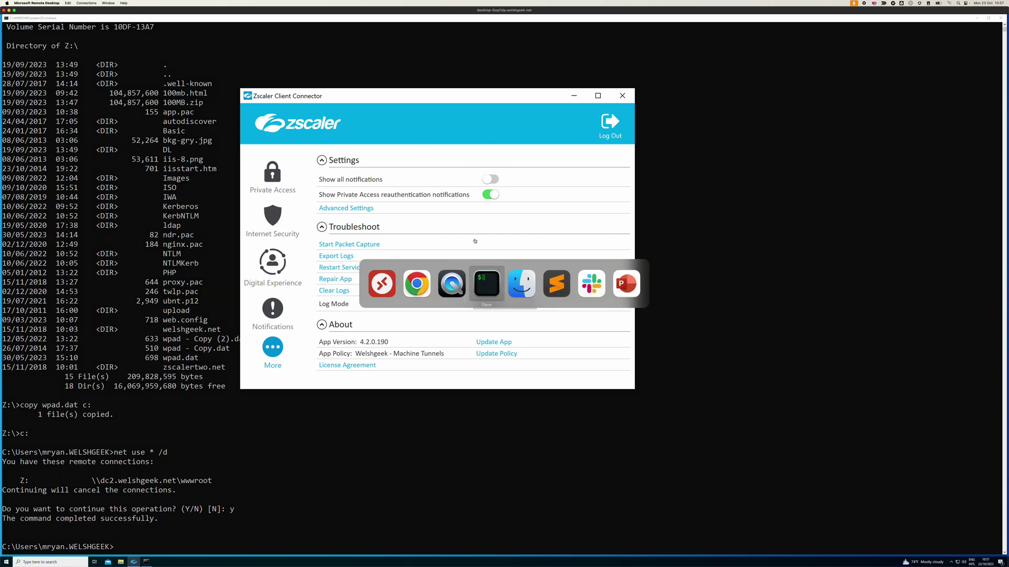
key("super+shift+Tab")
key("super+shift+Tab")
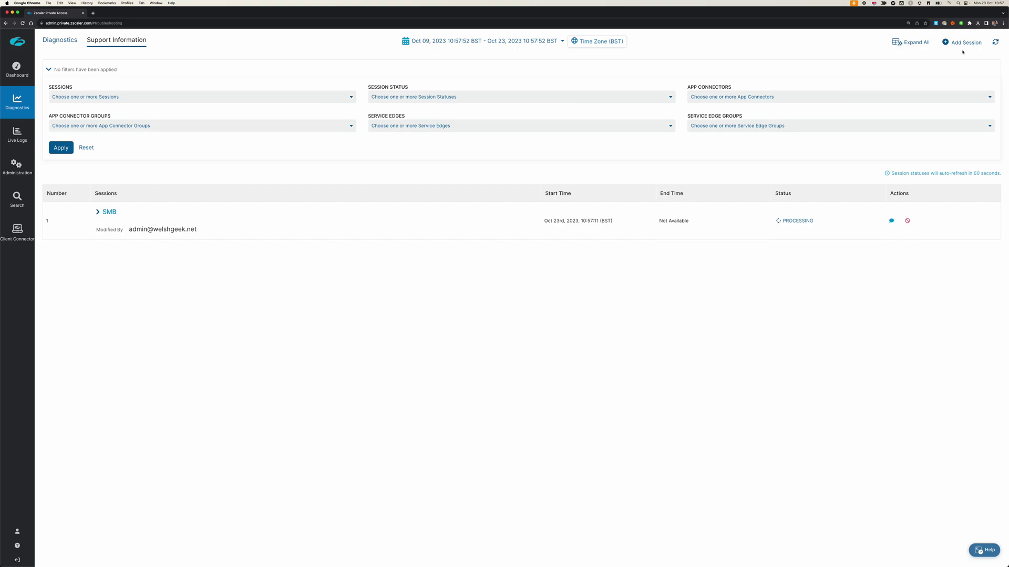
Refresh the diagnostics session list and expand the SMB session's details to check its status
left_click(997, 44)
left_click(996, 44)
left_click(95, 213)
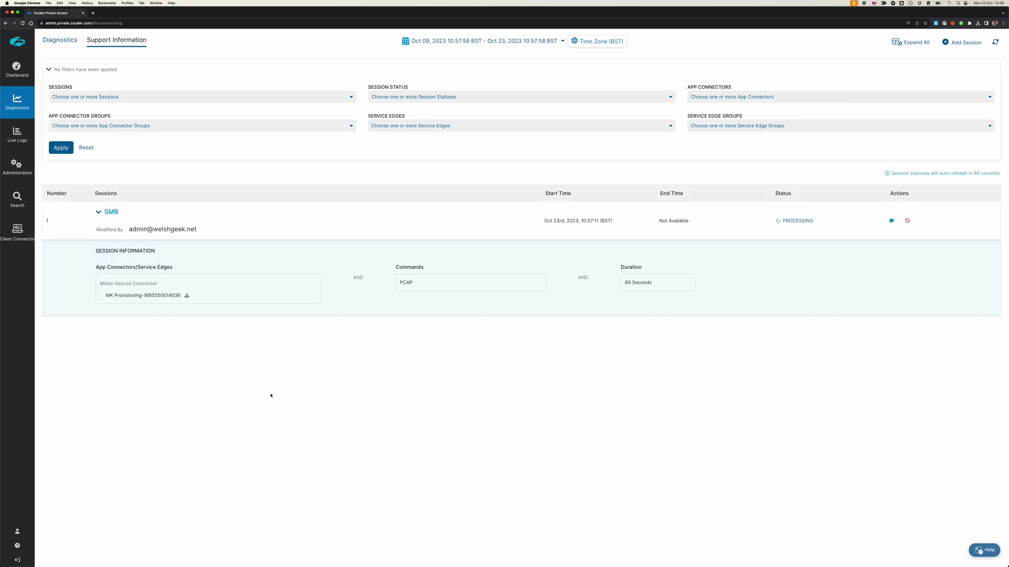
left_click(996, 43)
key("super+Tab")
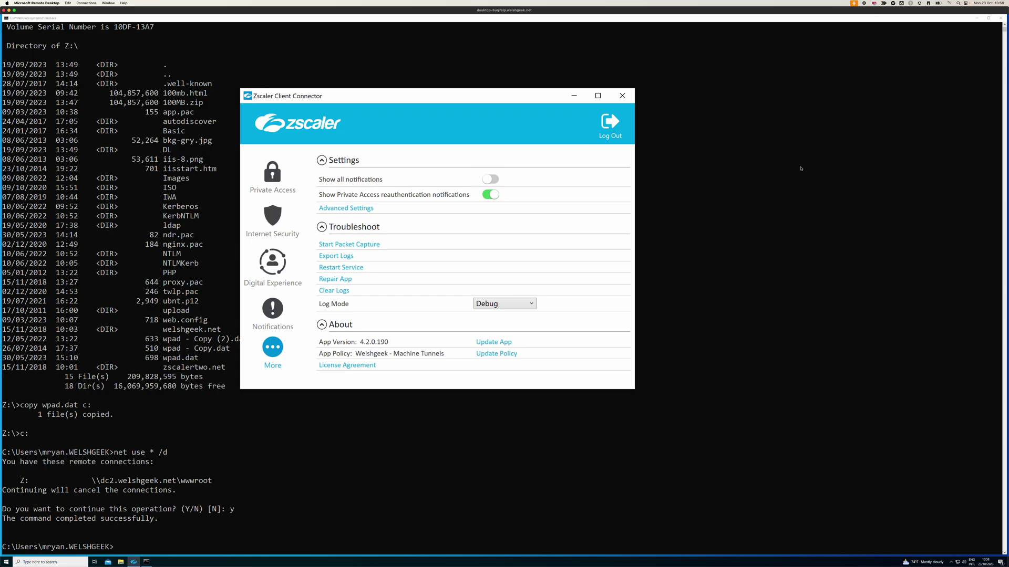
Run tshark on the CaptureLWF pcapng filtering SYN and SYN/ACK packets on port 445
key("super+Tab")
key("super+Tab")
key("super+Tab")
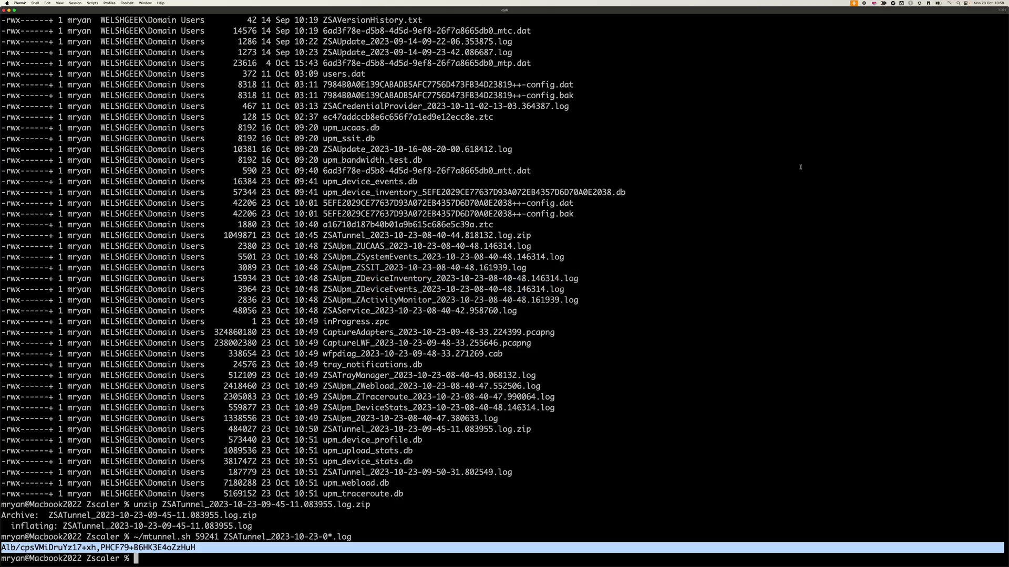
type("clea")
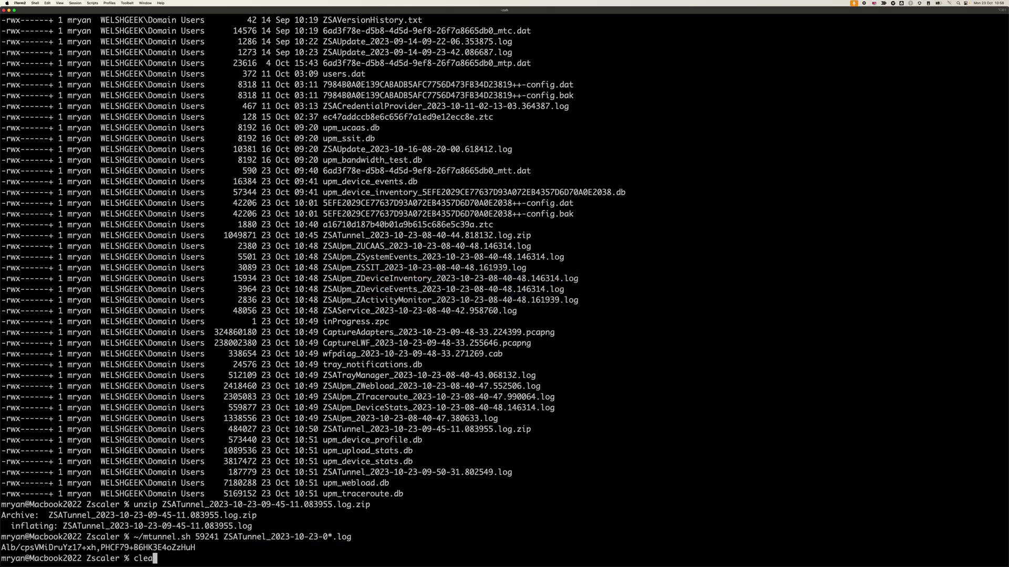
type("r")
key("Return")
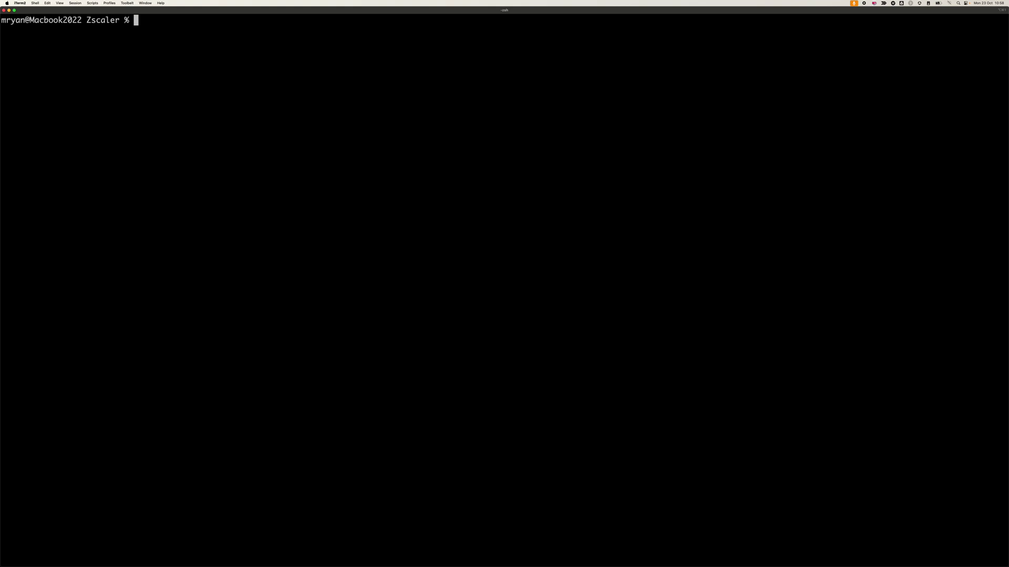
type("tshark -r Ca")
key("Tab")
type("L")
key("Tab")
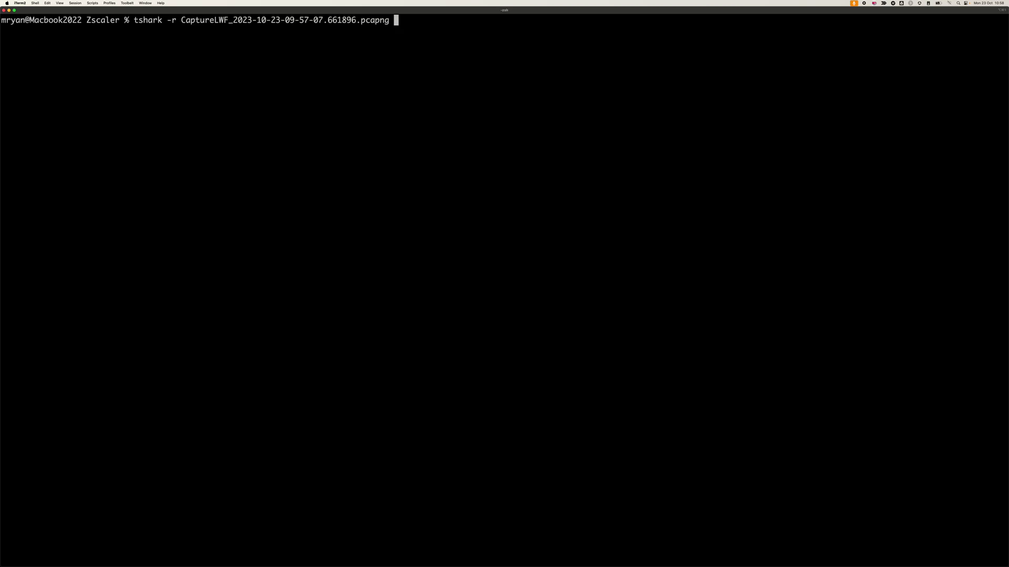
type("\"(tcp.flags==0x2 || tcp.falgs")
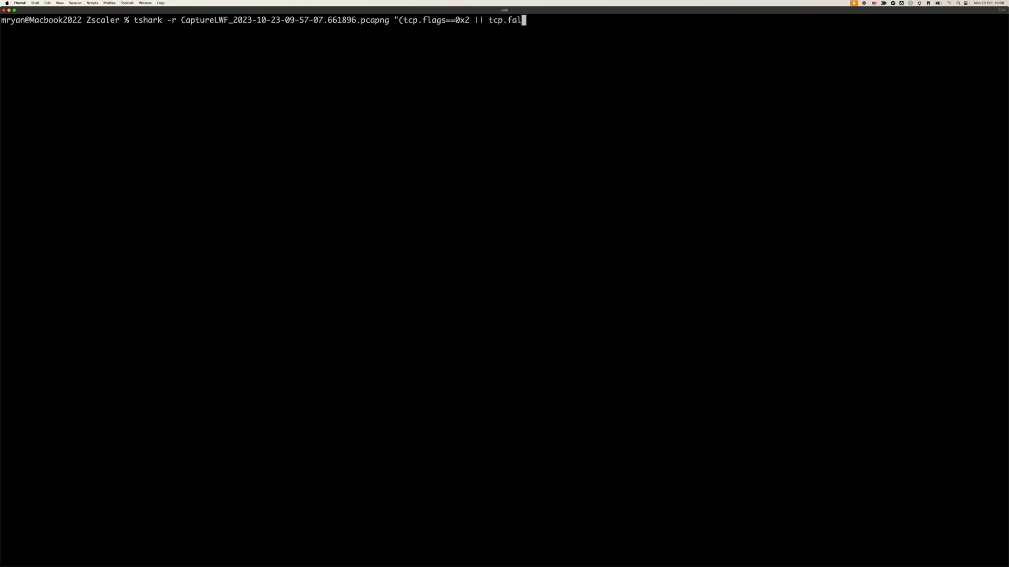
key("BackSpace")
key("BackSpace")
key("BackSpace")
key("BackSpace")
type("lags==0x2")
key("BackSpace")
type("12) && tcp.port==")
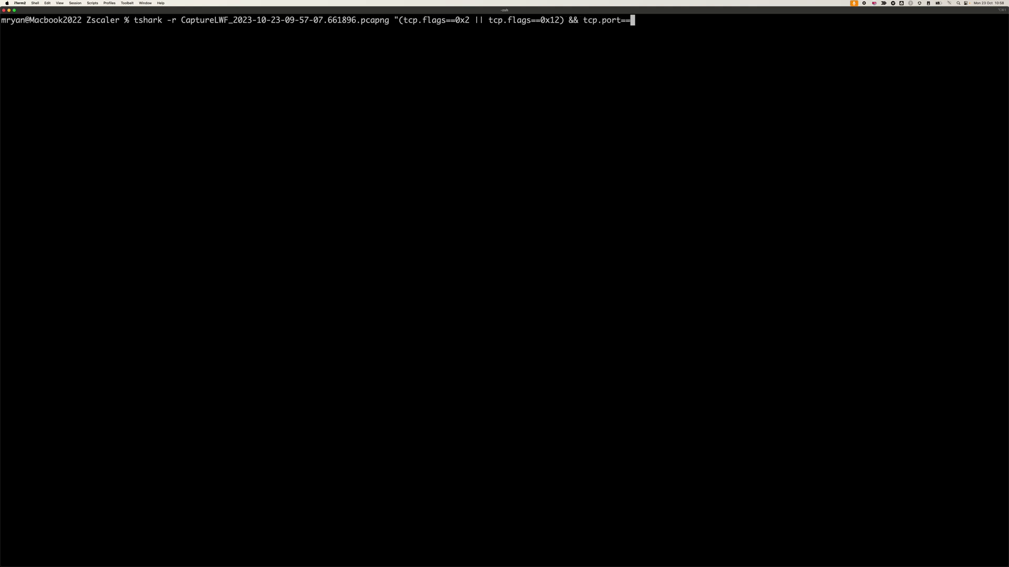
type("445\"")
key("Return")
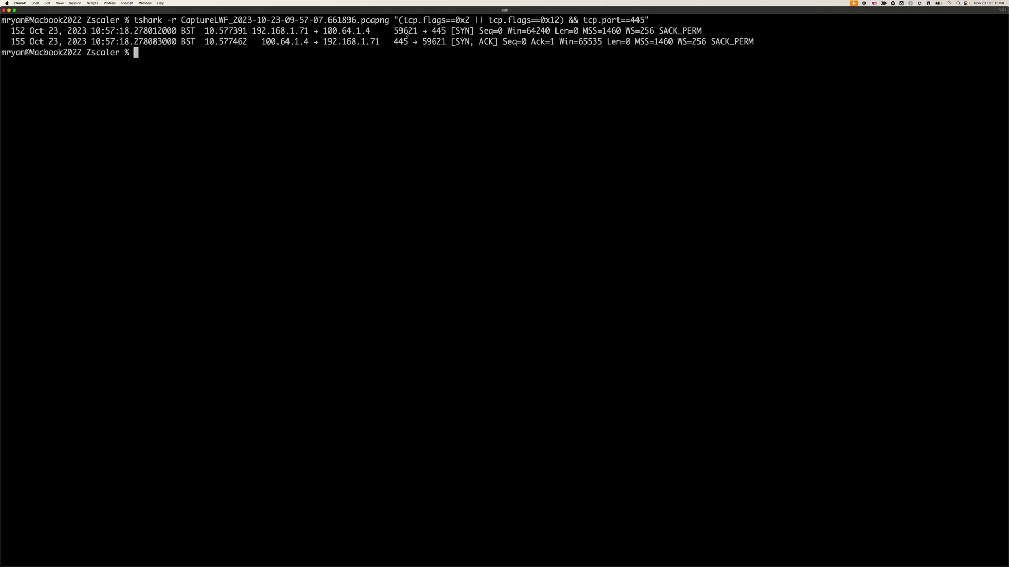
Highlight the SYN window size 64240 and the SYN/ACK window size 65535 with scale 256
double_click(543, 31)
left_click(646, 31)
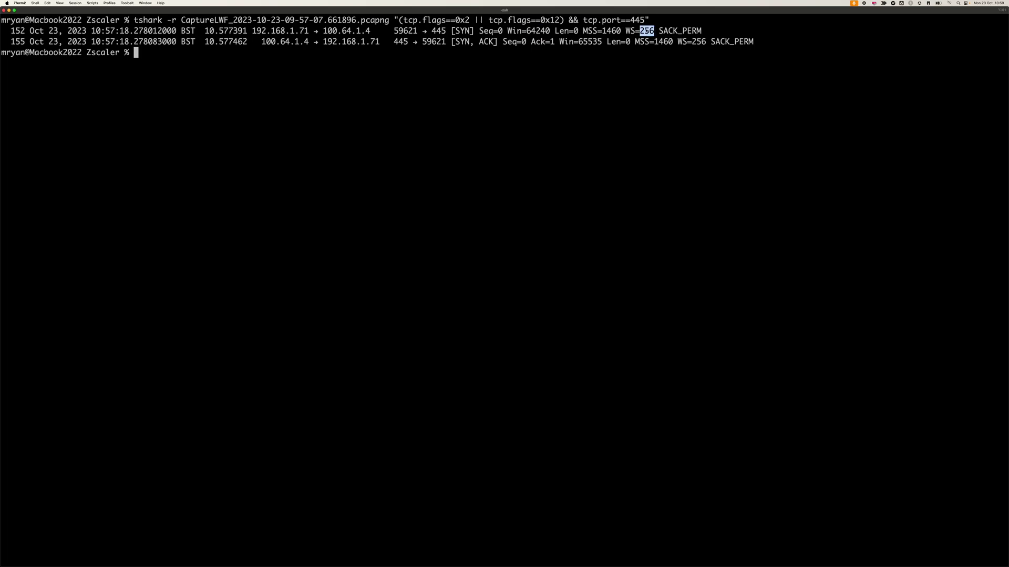
double_click(703, 42)
double_click(595, 43)
Print ~/mtunnel.sh to review how it extracts the mtunnel_id field
type("cat ~/")
key("Tab")
type("m")
key("Tab")
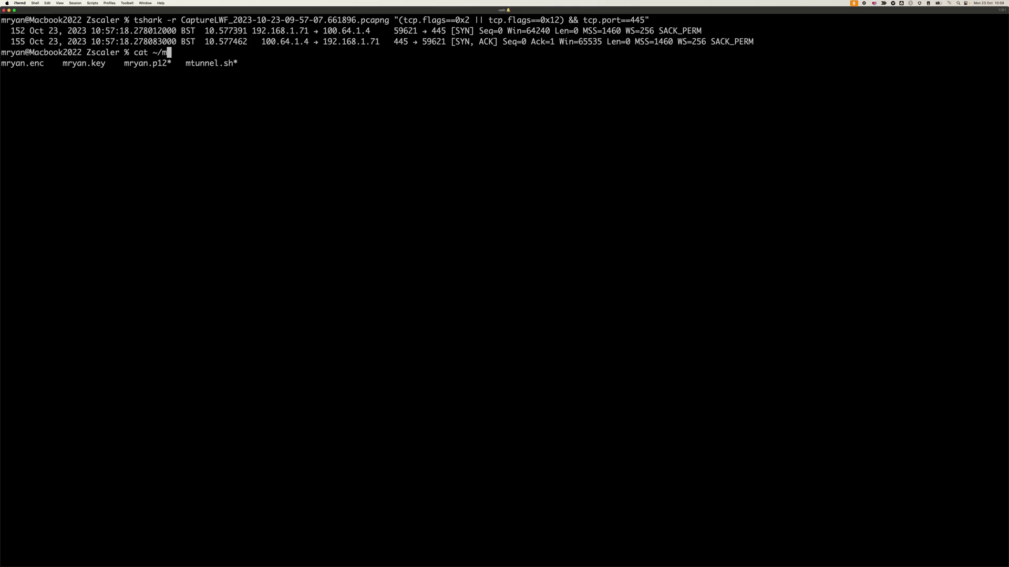
type("t")
key("Tab")
key("Return")
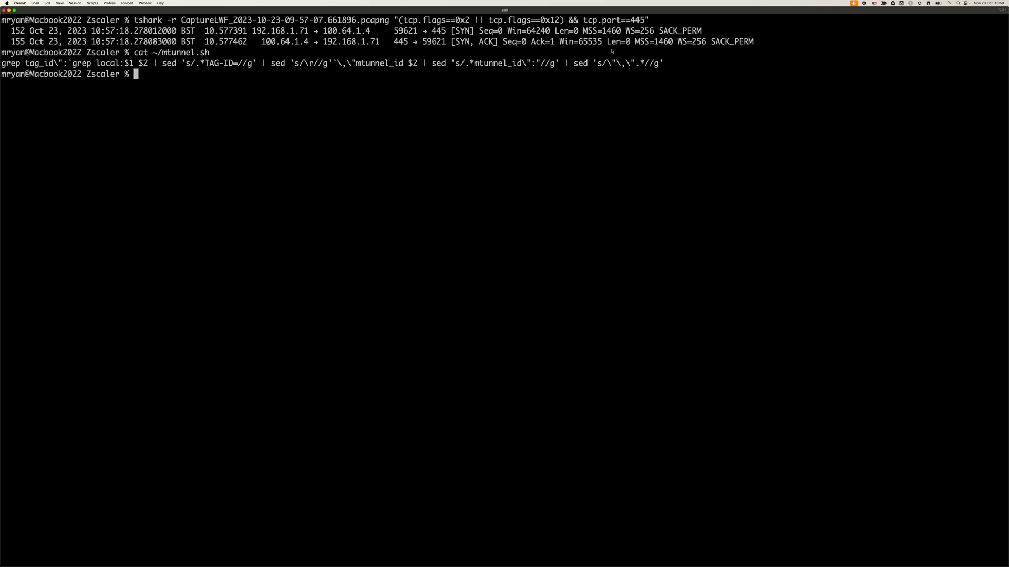
double_click(484, 64)
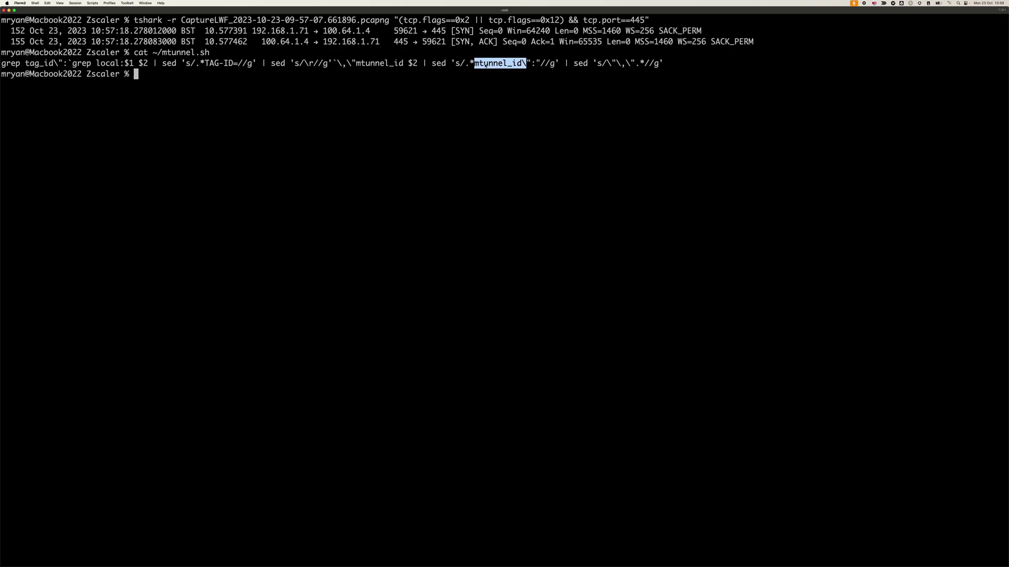
left_click(412, 73)
Run ~/mtunnel.sh 59621 against the ZSATunnel_*.log files to look up the mtunnel ID
double_click(407, 31)
key("super+c")
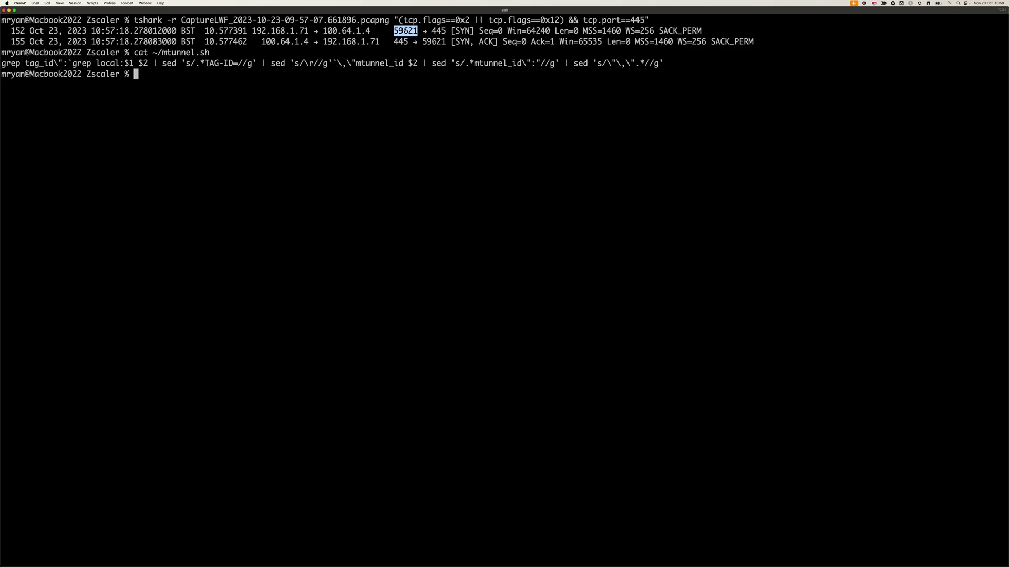
type("~/my")
key("BackSpace")
type("t")
key("BackSpace")
key("BackSpace")
key("BackSpace")
key("BackSpace")
type("/mt")
key("Tab")
key("super+v")
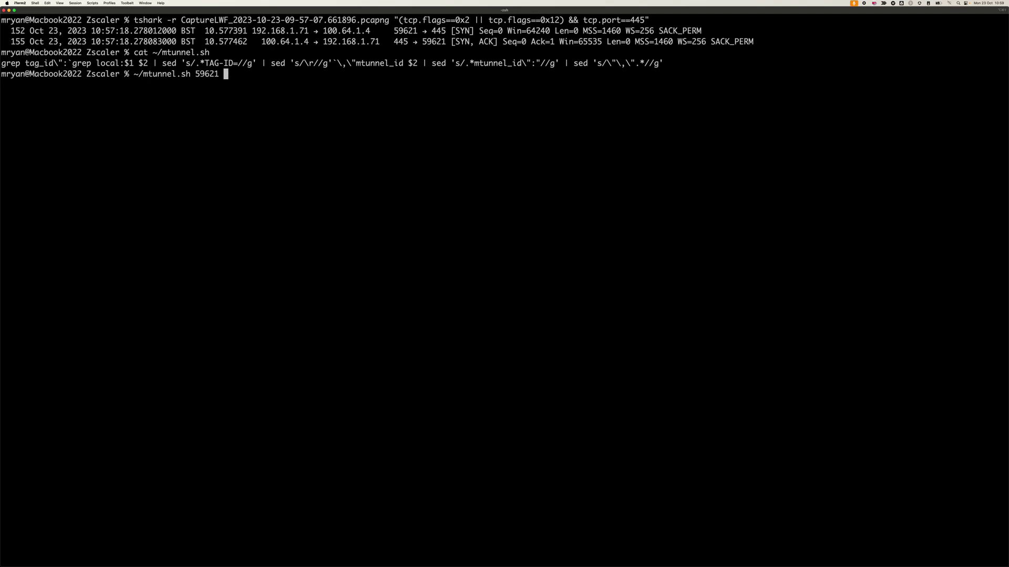
type("ZSATu")
key("Tab")
type("*.log")
key("Return")
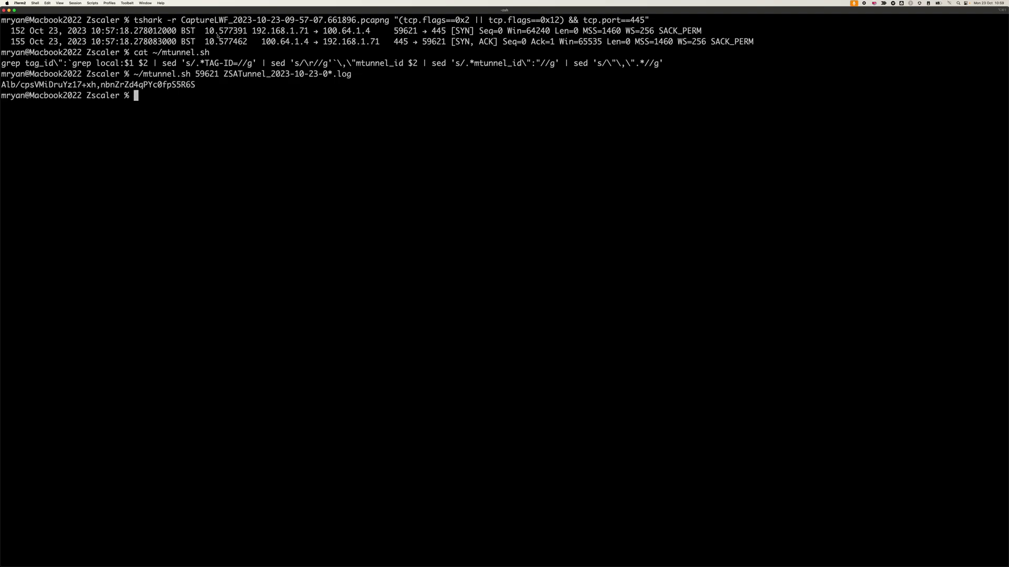
Copy the returned mtunnel ID and return to the ZPA admin portal
left_click_drag(2, 87, 199, 90)
key("super+c")
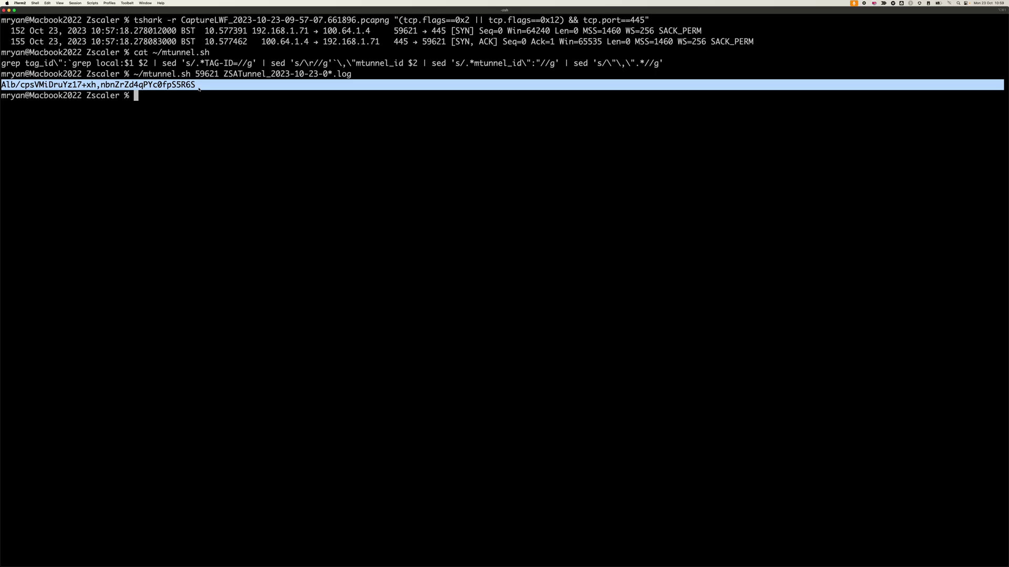
key("super+Tab")
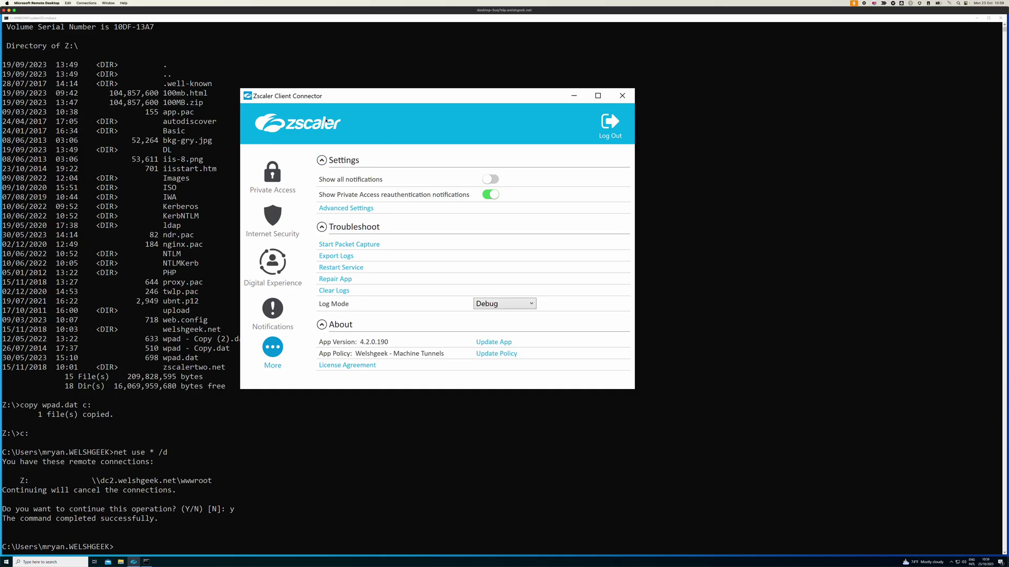
key("super+Tab")
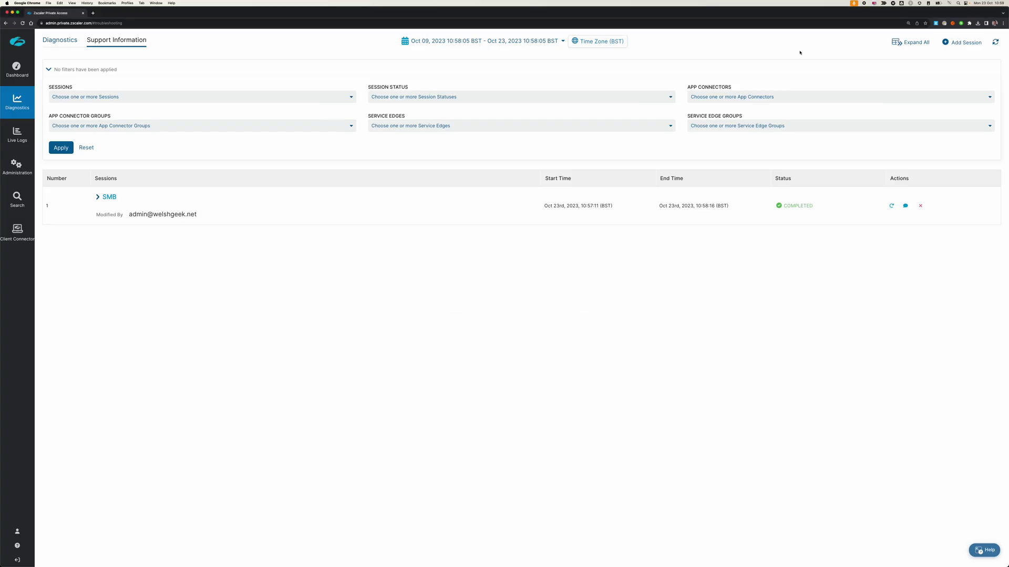
Refresh the completed SMB capture session and download its two PCAP files (4.21 MB and 4.22 MB)
left_click(994, 43)
left_click(98, 198)
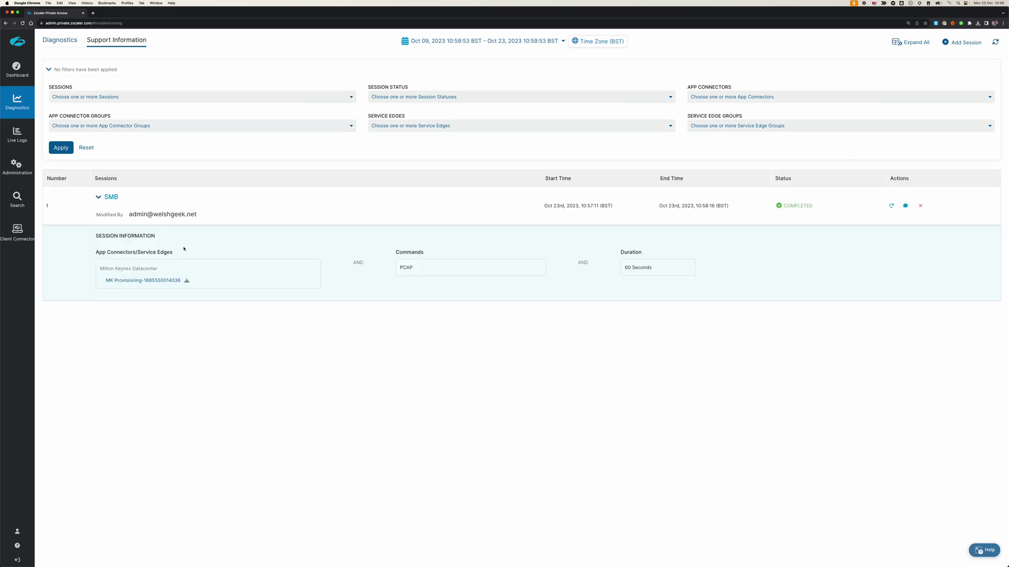
left_click(169, 282)
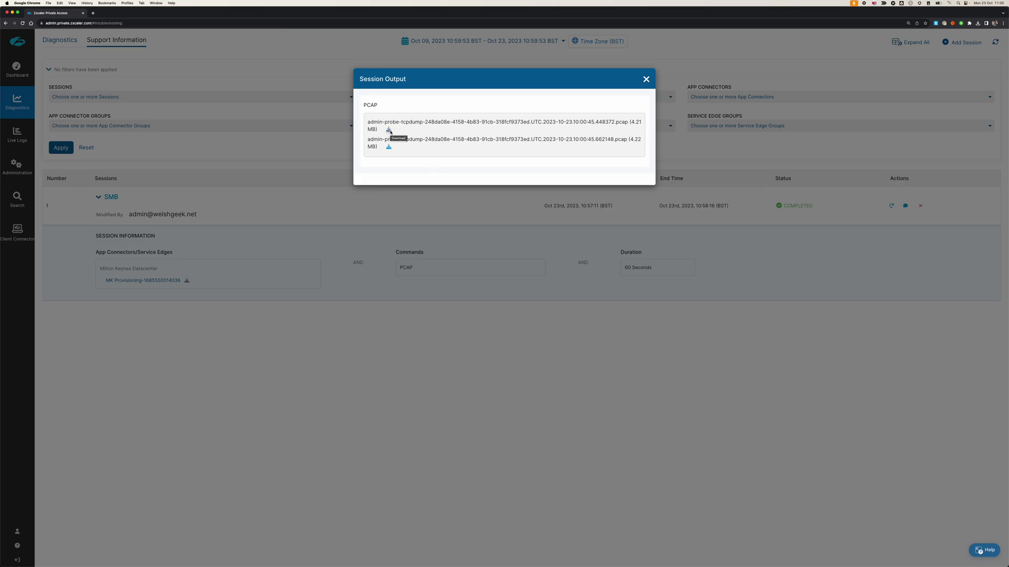
left_click(388, 130)
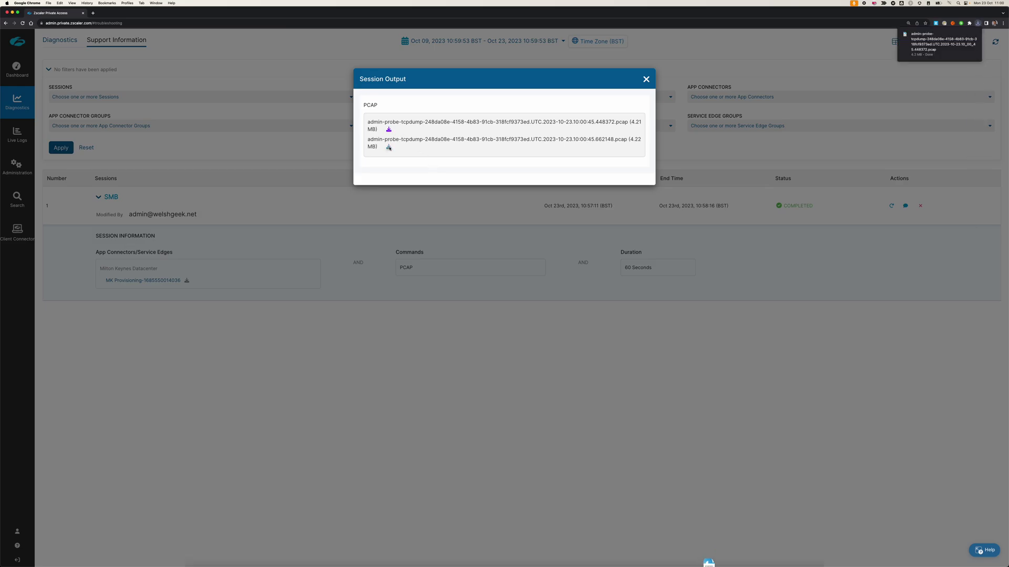
left_click(389, 147)
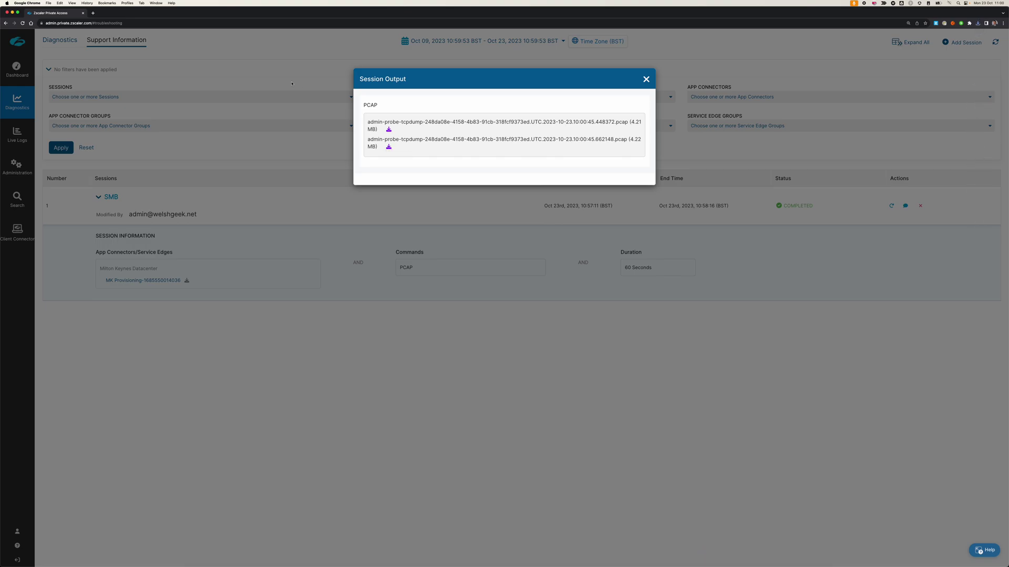
Filter the Diagnostics logs by the pasted mtunnel Connection ID to isolate the dc2.welshgeek.net:445 connection
left_click(646, 78)
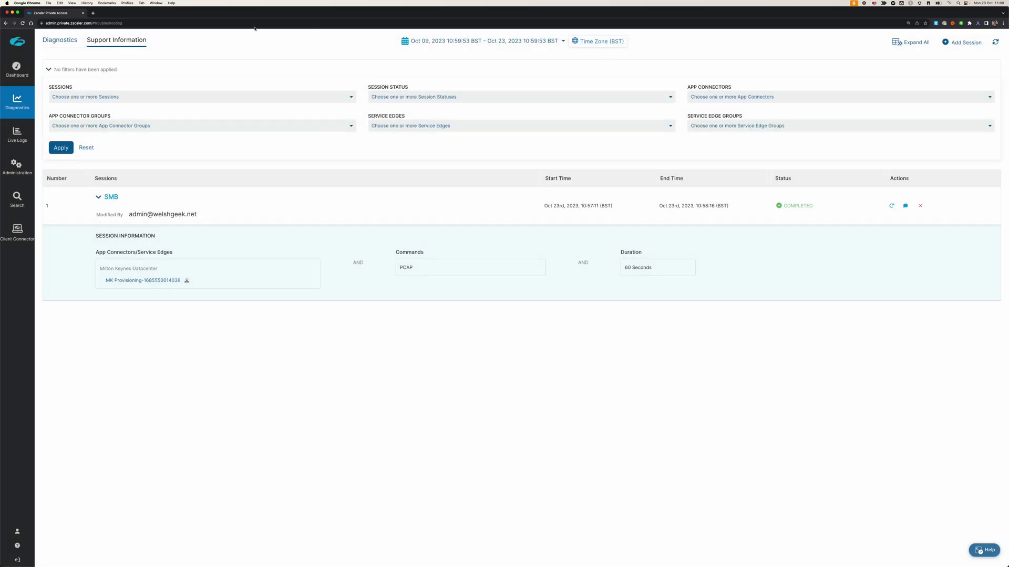
left_click(25, 114)
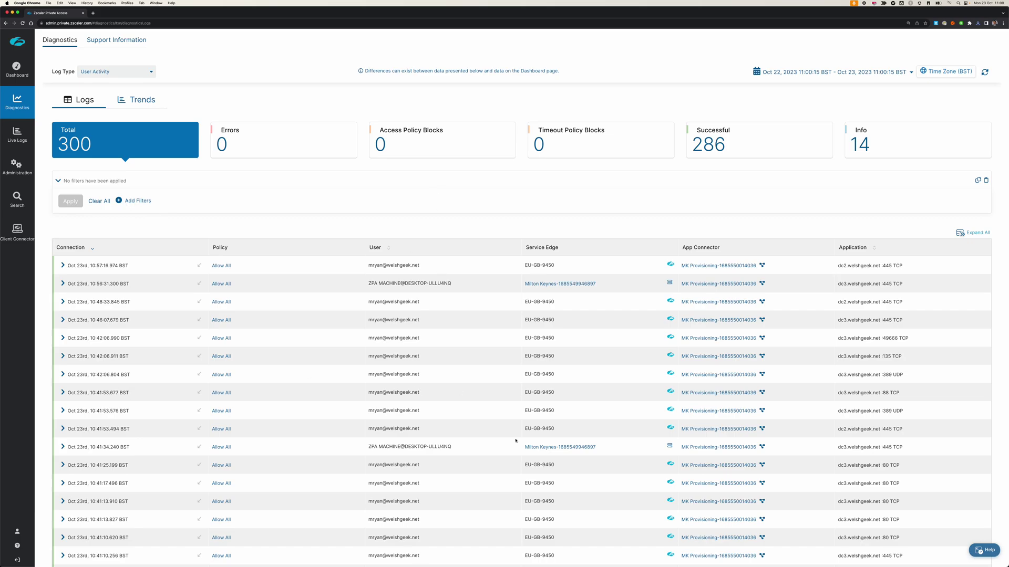
left_click(134, 203)
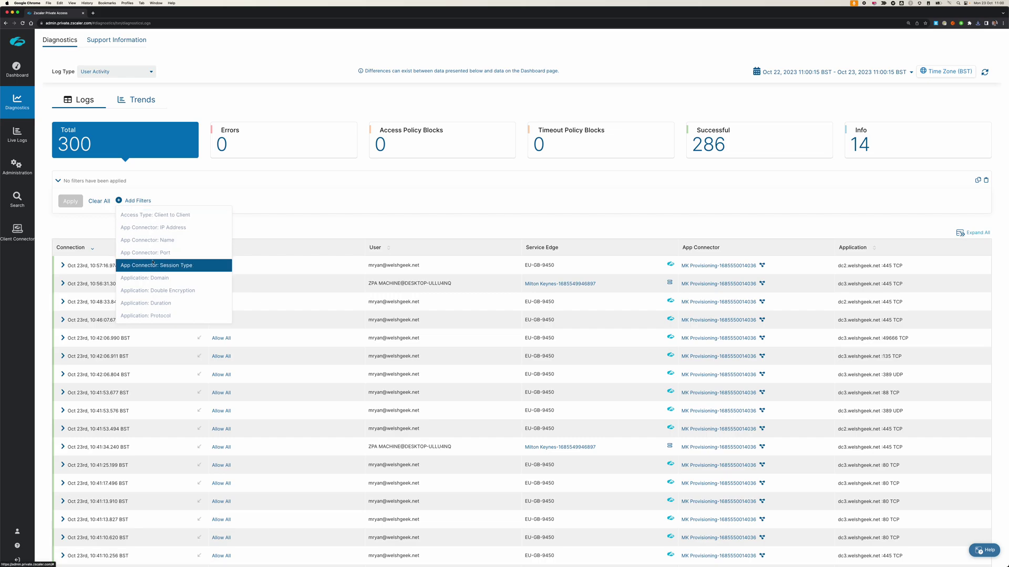
scroll(153, 261, "down", 3)
scroll(153, 262, "down", 2)
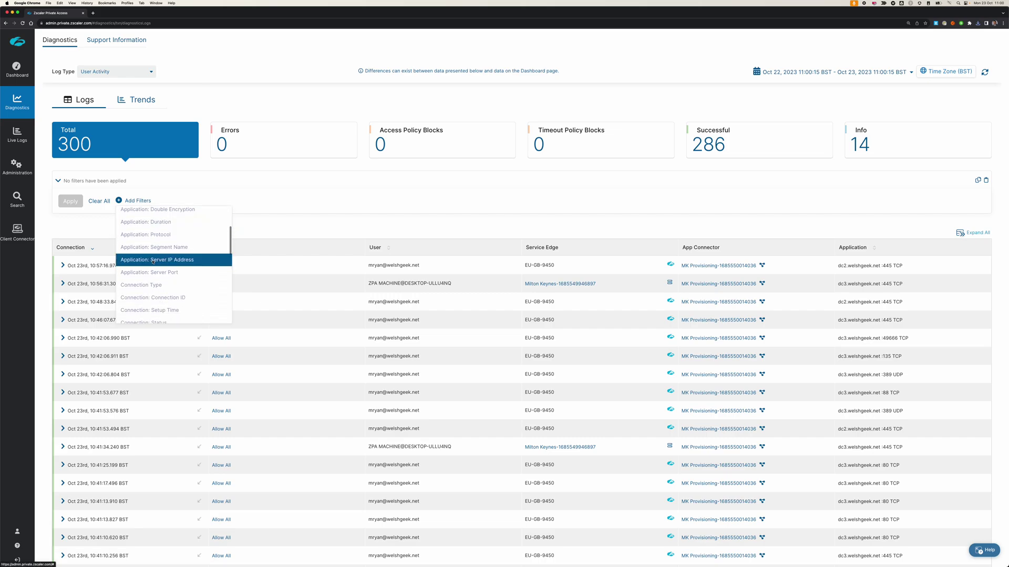
left_click(148, 271)
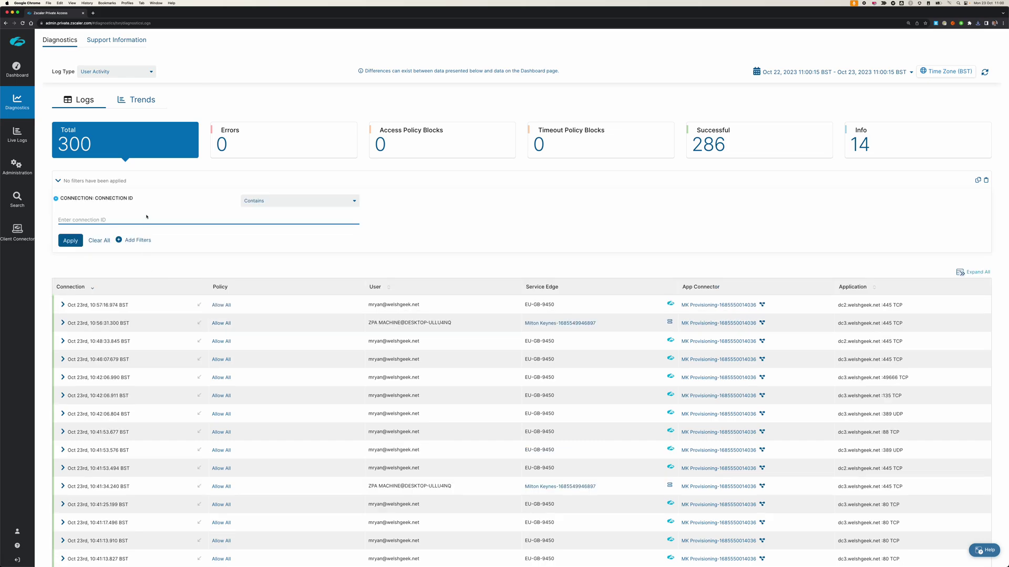
key("super+v")
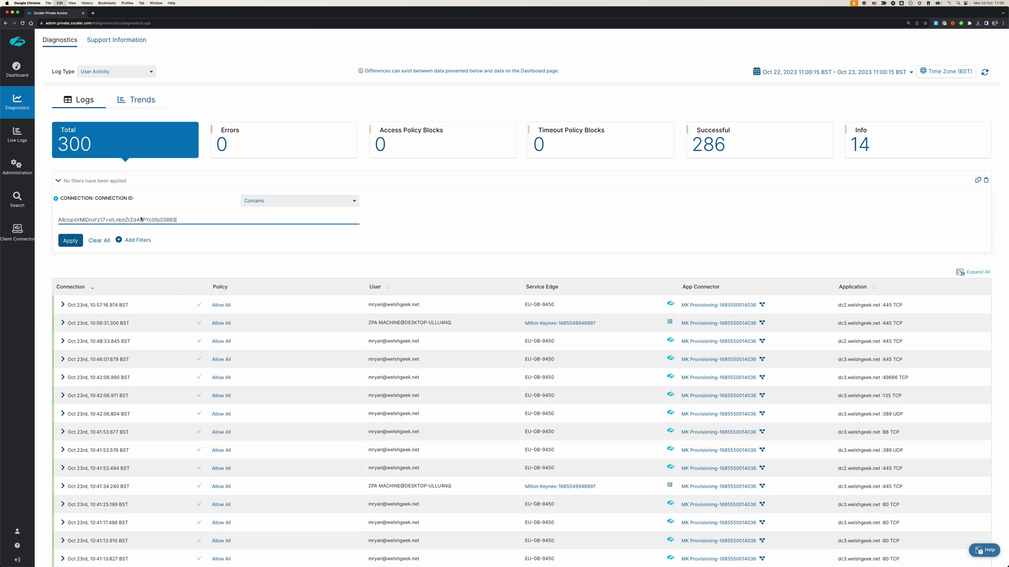
left_click(72, 240)
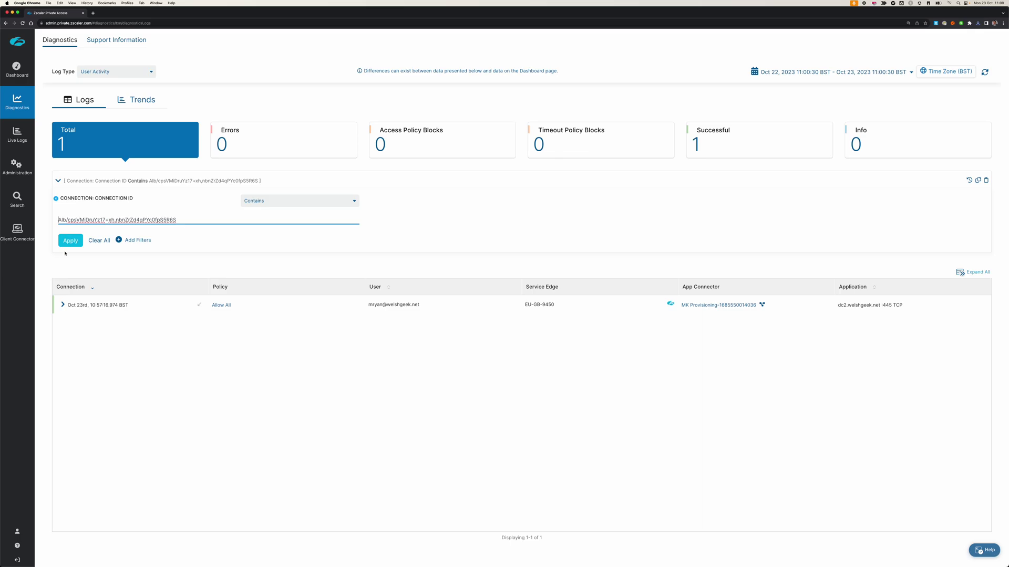
Expand the matching log row and highlight App Connector port 51376 and server port 445
left_click(64, 305)
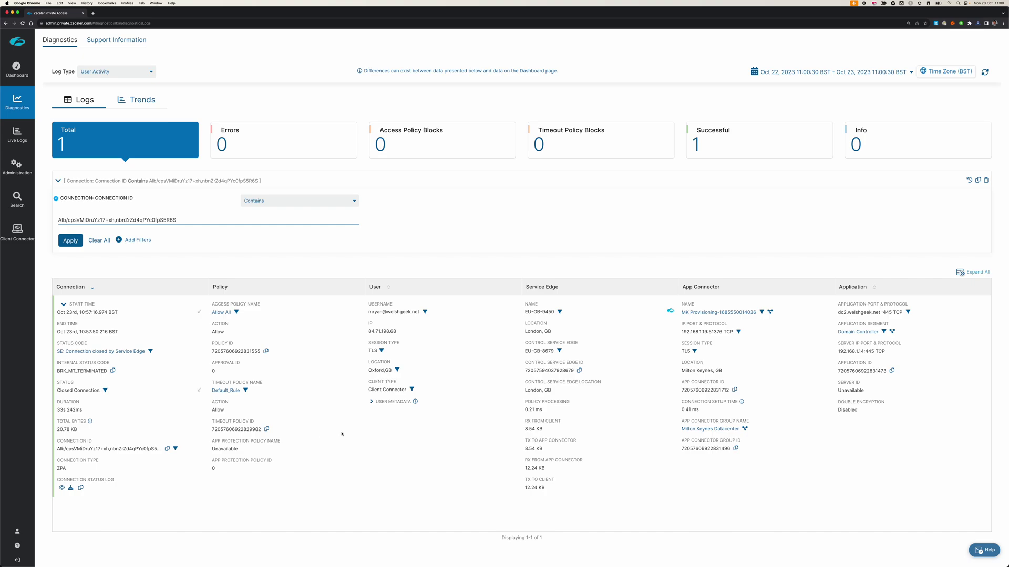
double_click(720, 332)
double_click(870, 351)
In the terminal, begin a tshark command pointing at the ~/Downloads folder
key("super+Tab")
key("super+Tab")
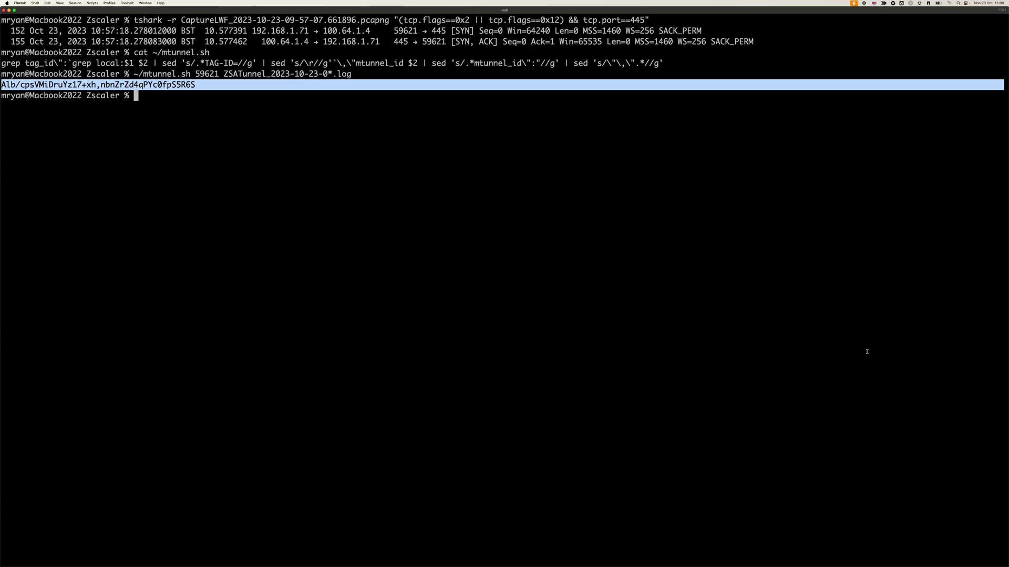
type("t")
key("Tab")
type("shark ")
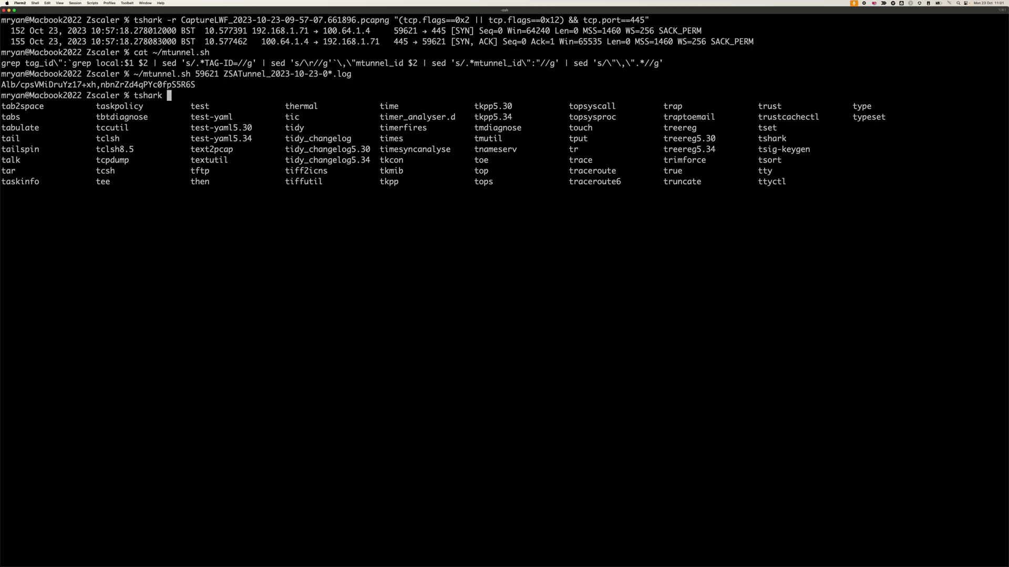
type("~/Do")
key("Tab")
key("super+Tab")
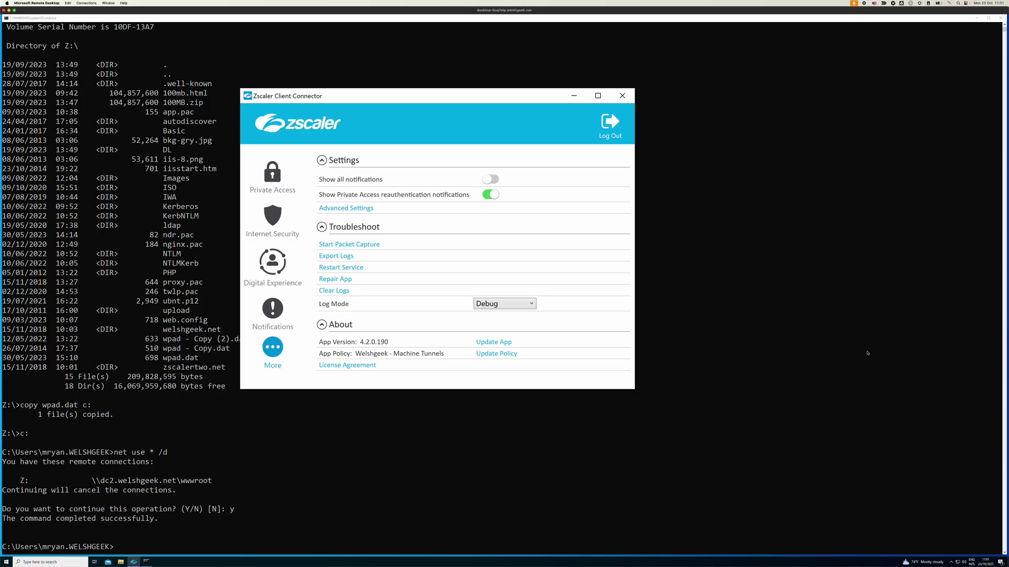
key("super+Tab")
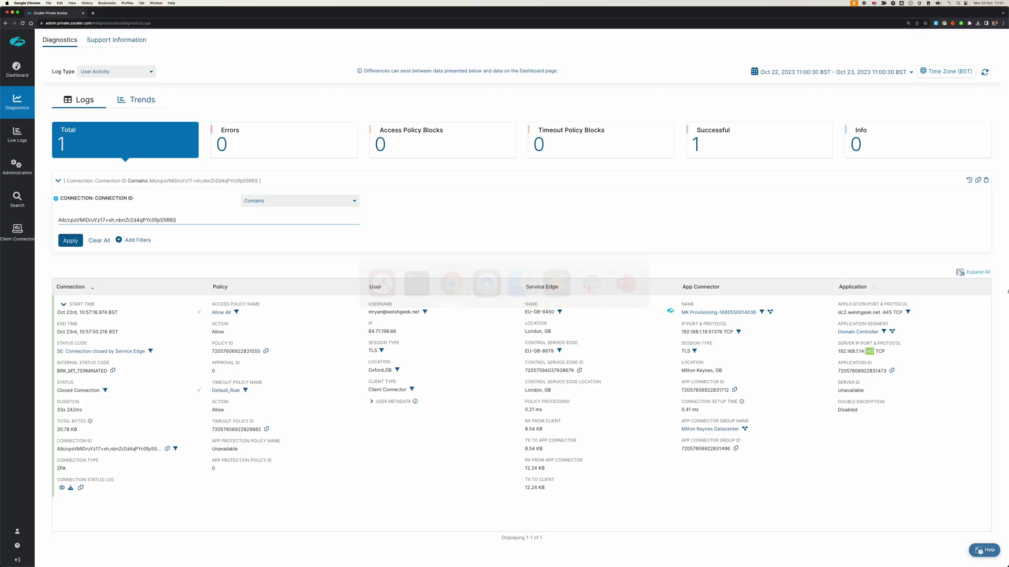
Complete the path to the admin-probe-tcpdump …448372.pcap capture, checking the downloaded file names
left_click(977, 24)
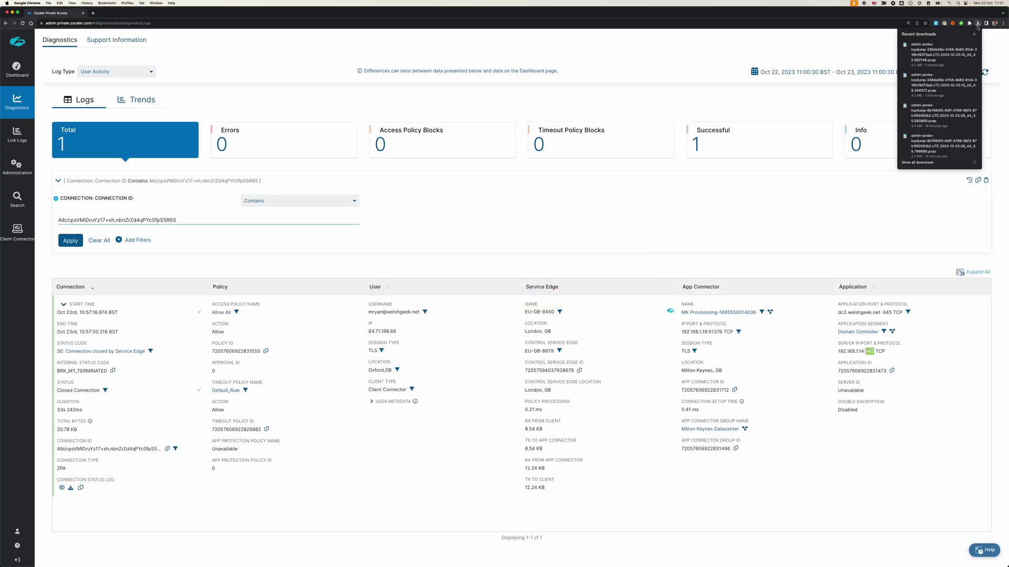
key("super+Tab")
key("super+Tab")
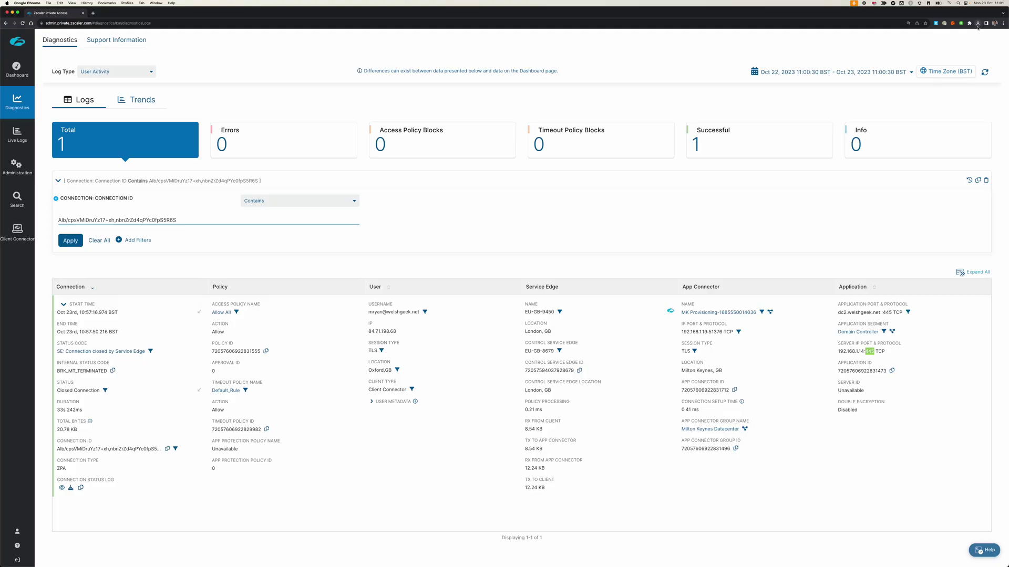
key("super+Tab")
key("Tab")
type("ad")
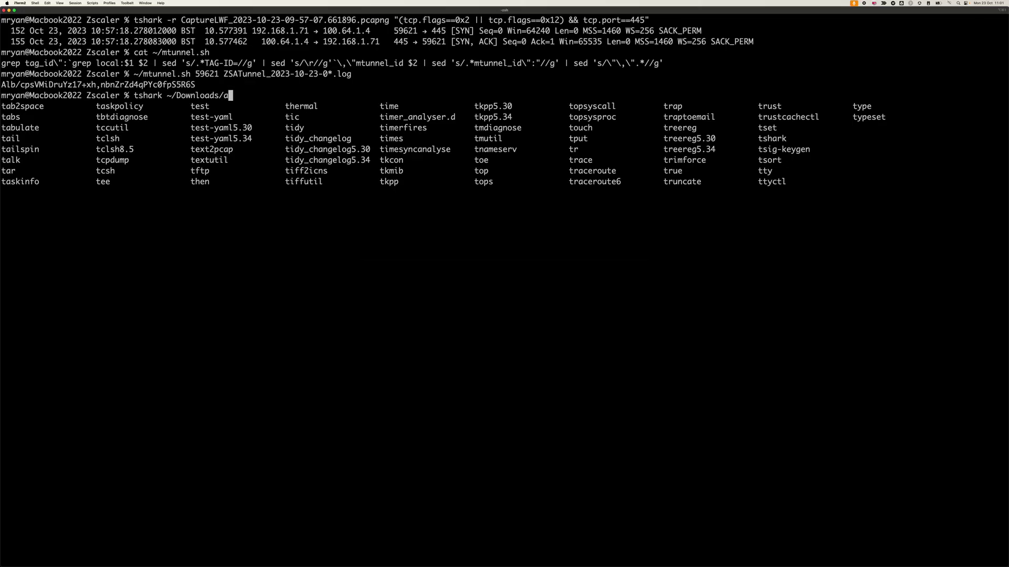
key("Tab")
key("super+Tab")
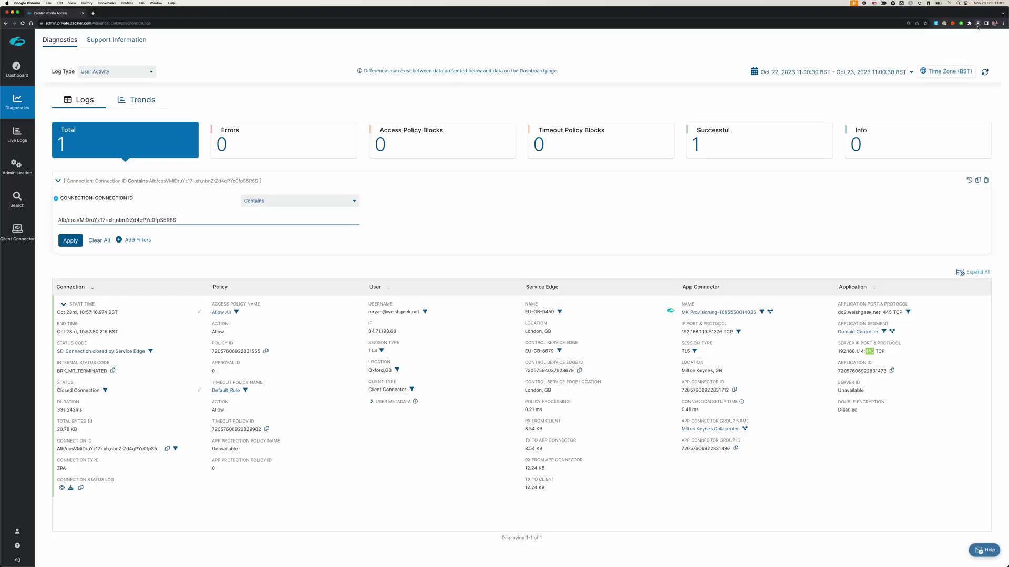
left_click(977, 23)
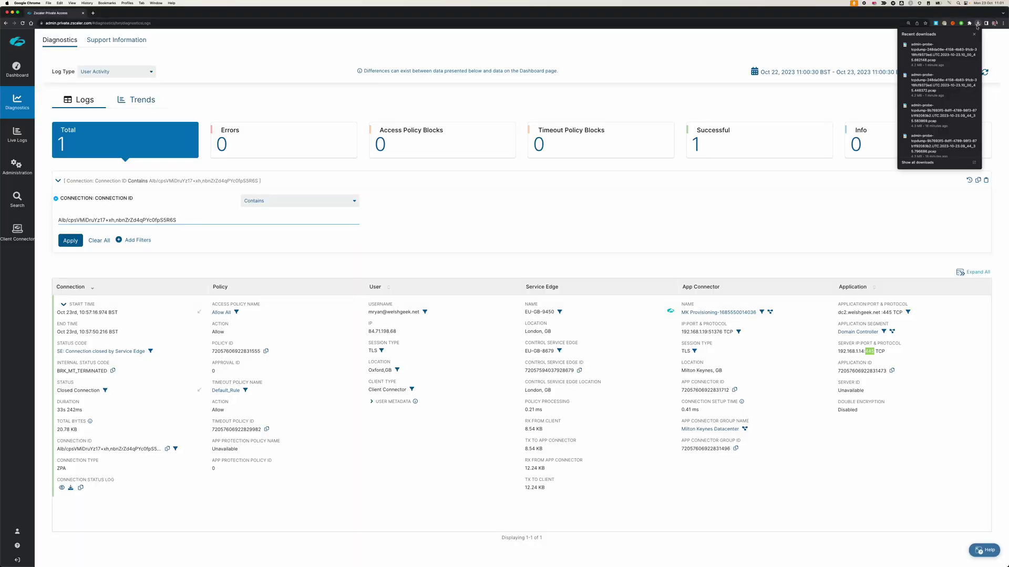
key("super+Tab")
key("Tab")
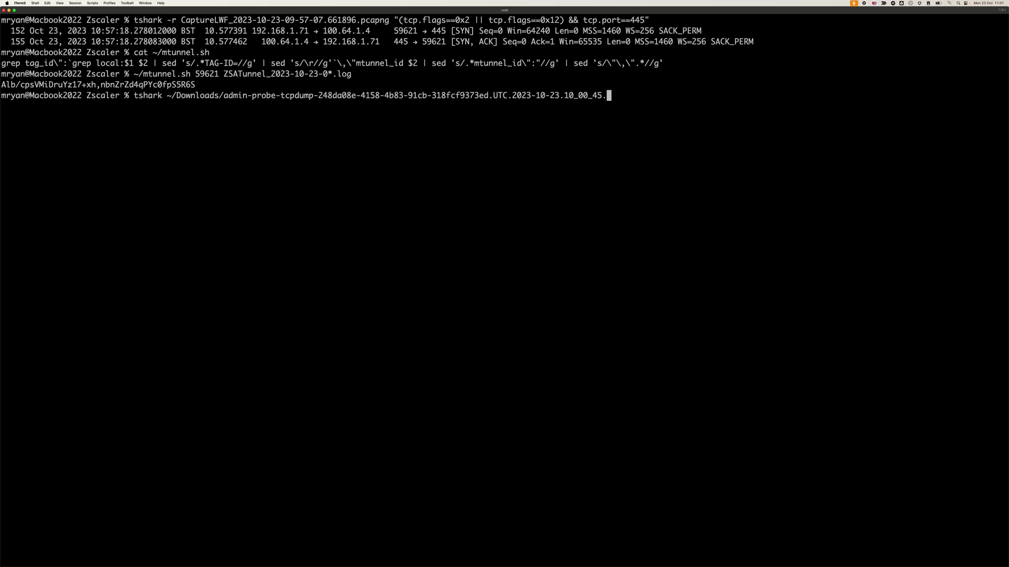
key("Tab")
key("Tab")
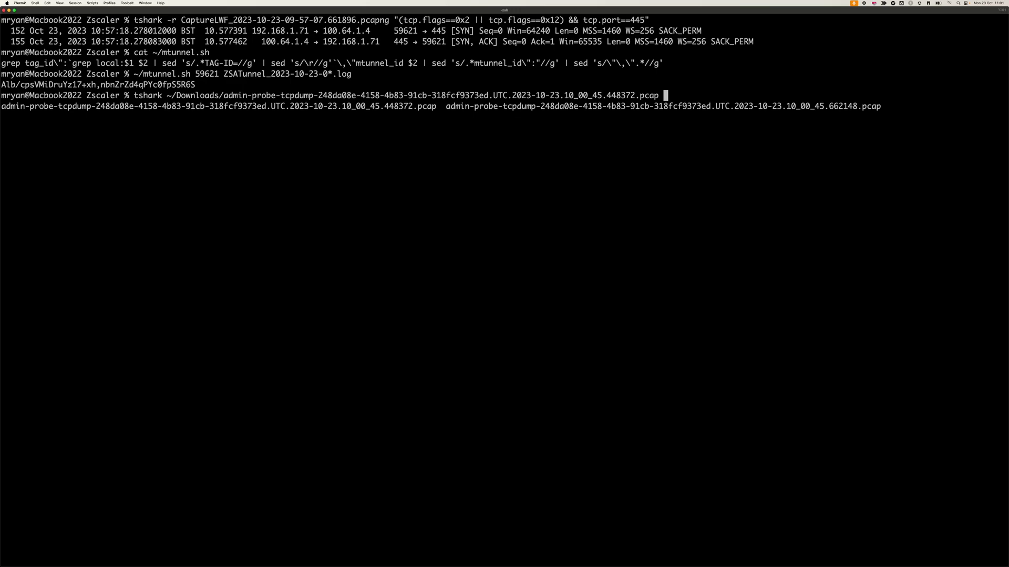
Restart the command as 'tshark -r' followed by the pasted capture file path
key("ctrl+c")
type("tshark")
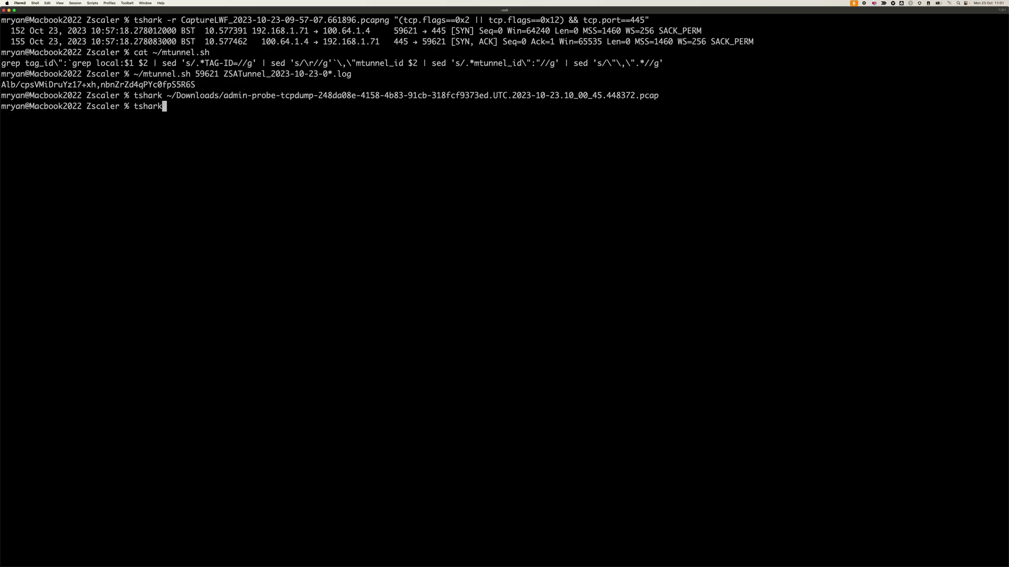
type(" -r")
left_click_drag(167, 96, 698, 95)
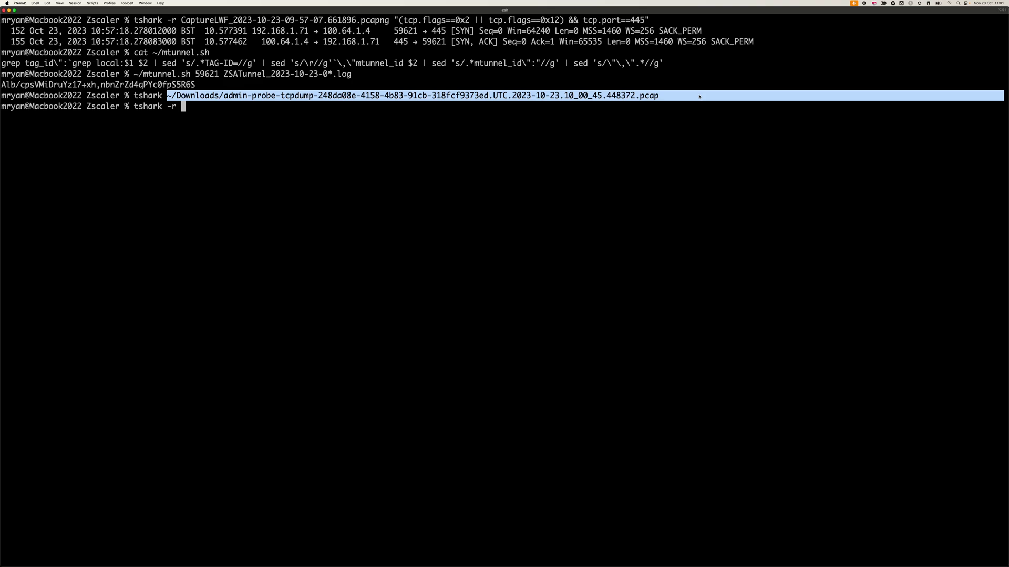
key("super+v")
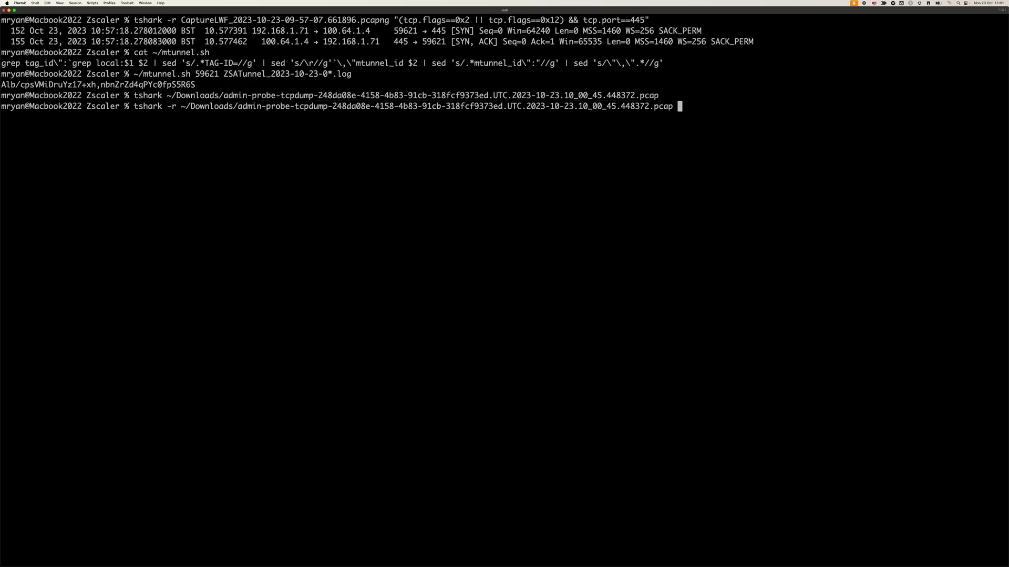
Begin the display filter with connector IP 192.168.1.19 and port 51376 copied from diagnostics
type("\"")
key("super+Tab")
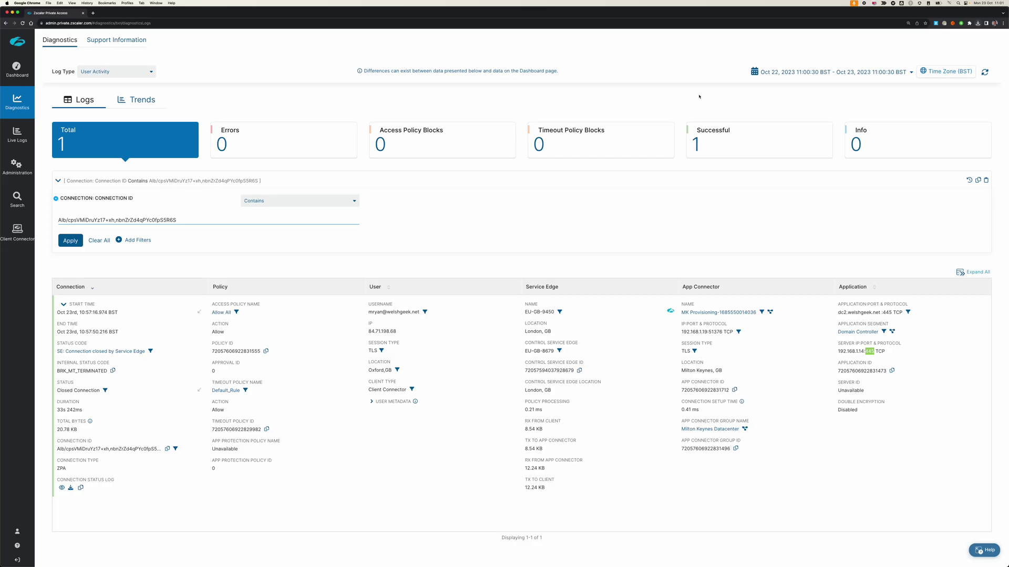
double_click(685, 334)
key("super+Tab")
type("kip")
key("BackSpace")
key("BackSpace")
key("BackSpace")
type("ip.addr==")
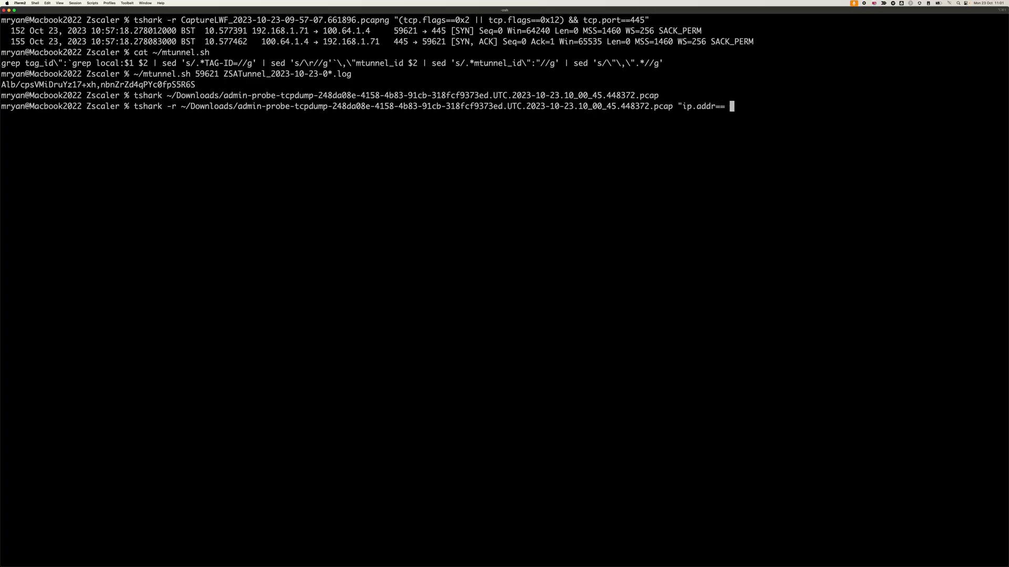
key("super+v")
type("&& tcp")
type(".port==")
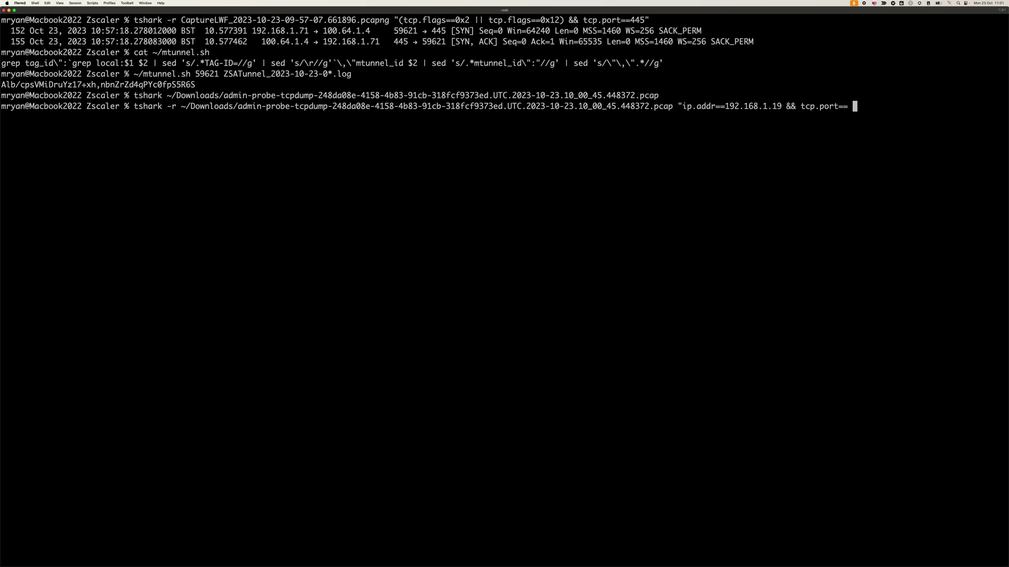
key("super+Tab")
double_click(716, 332)
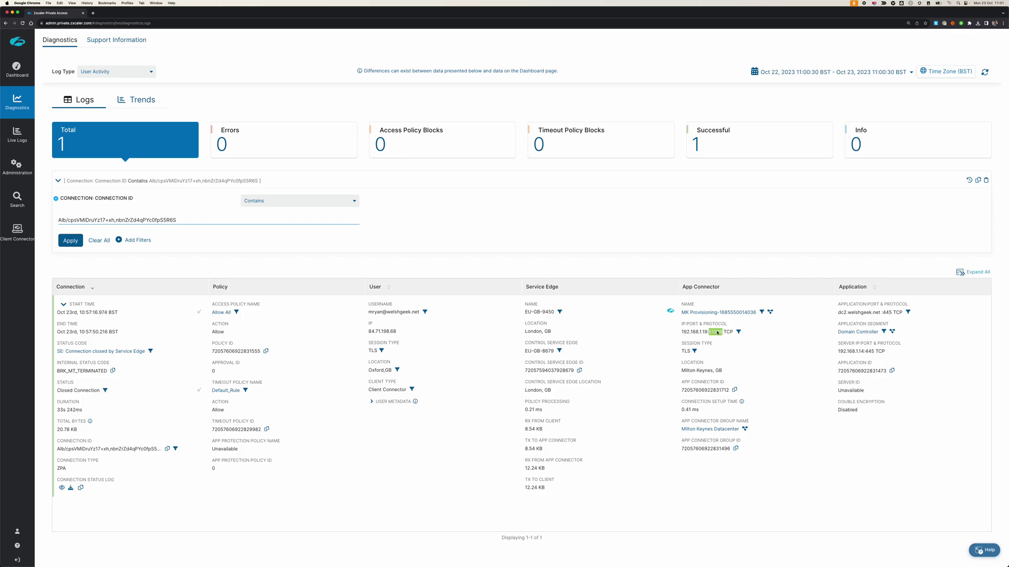
key("super+Tab")
key("super+v")
Add server IP 192.168.1.14 and port 445 to the filter and run the tshark command
type("&&")
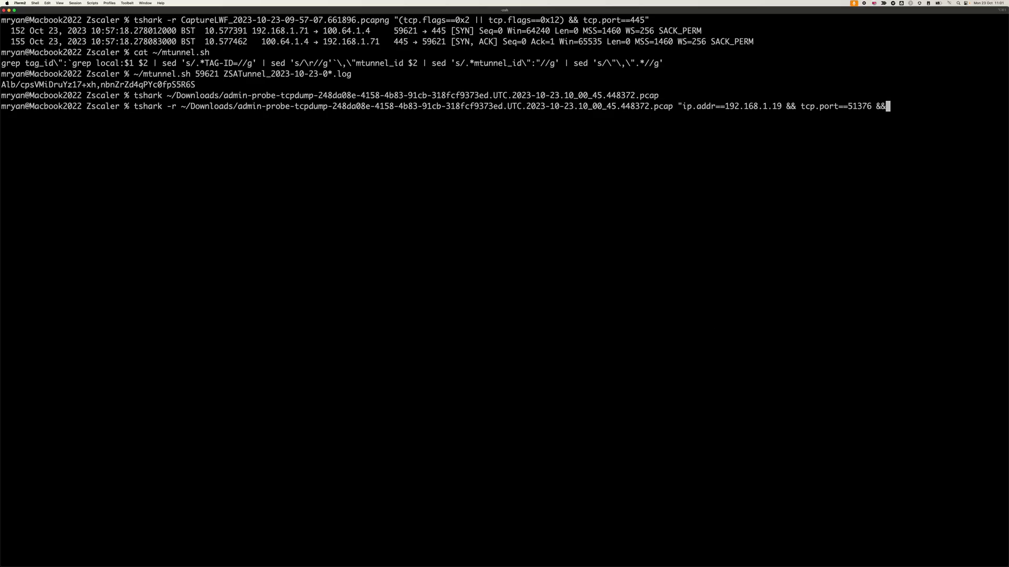
type("iip.addr==")
key("super+Tab")
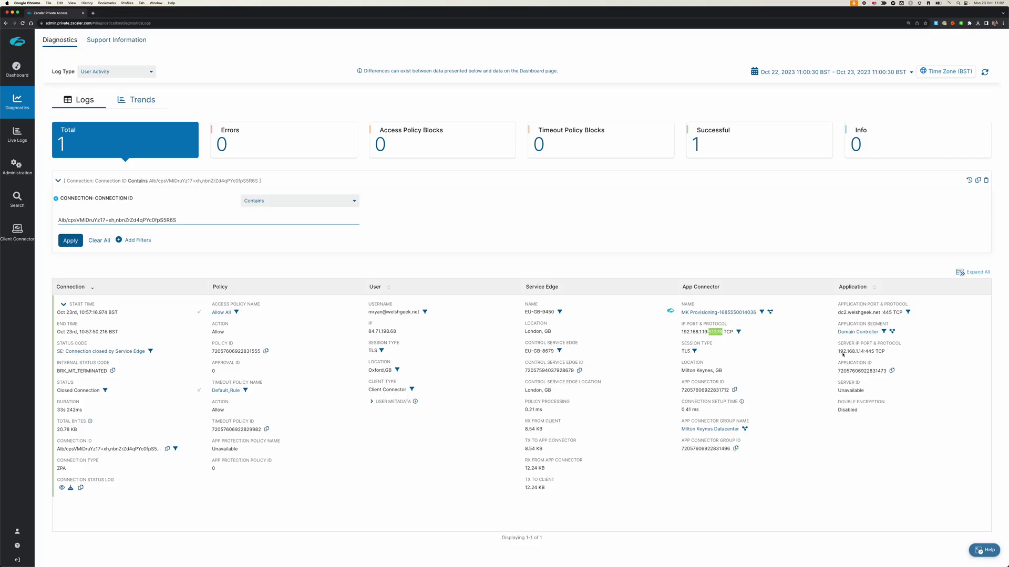
double_click(846, 350)
key("super+c")
key("super+Tab")
key("super+v")
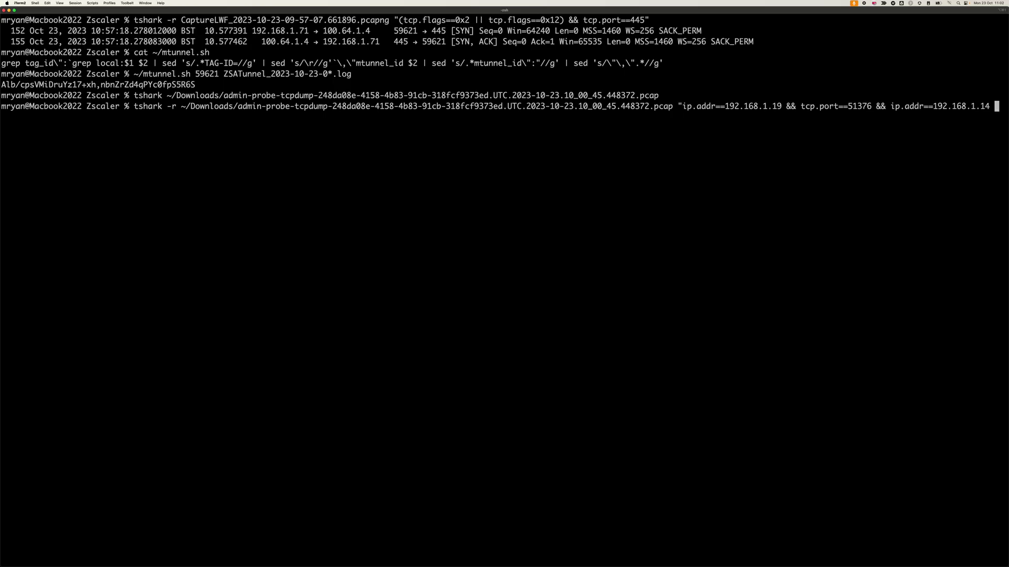
type("&& tcp.port==")
key("super+Tab")
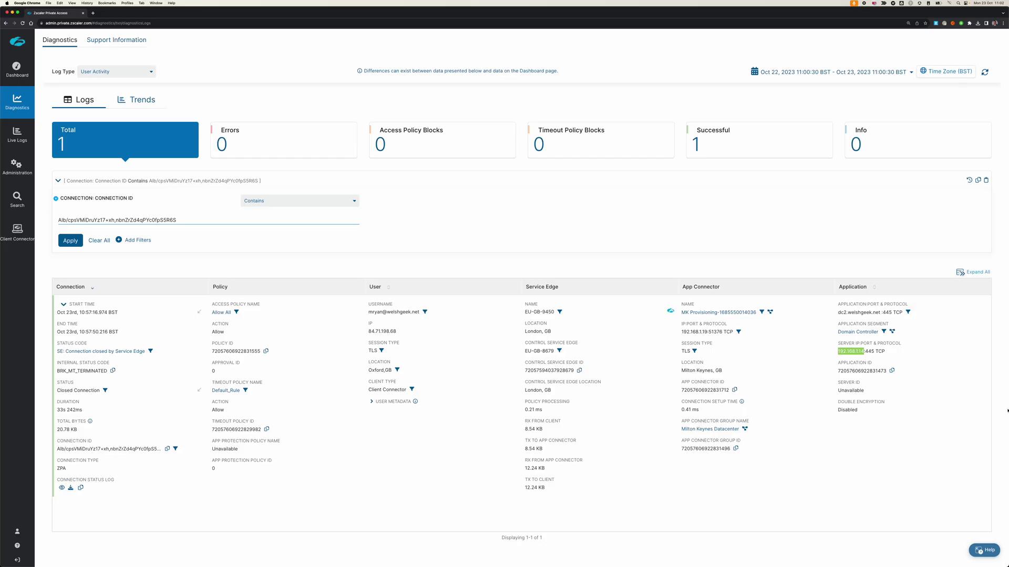
double_click(870, 351)
key("super+c")
key("super+Tab")
key("super+v")
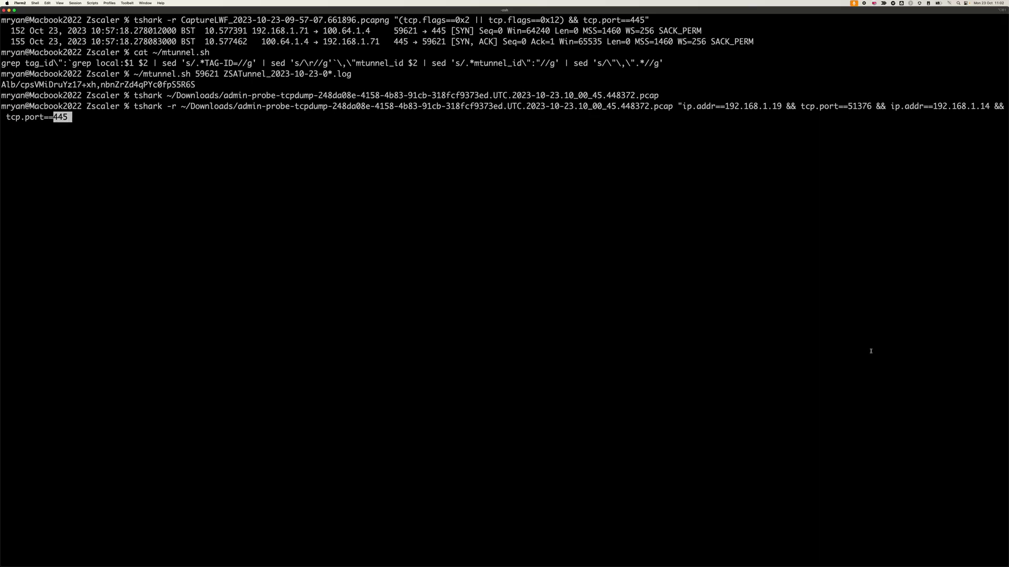
type("\"")
key("Return")
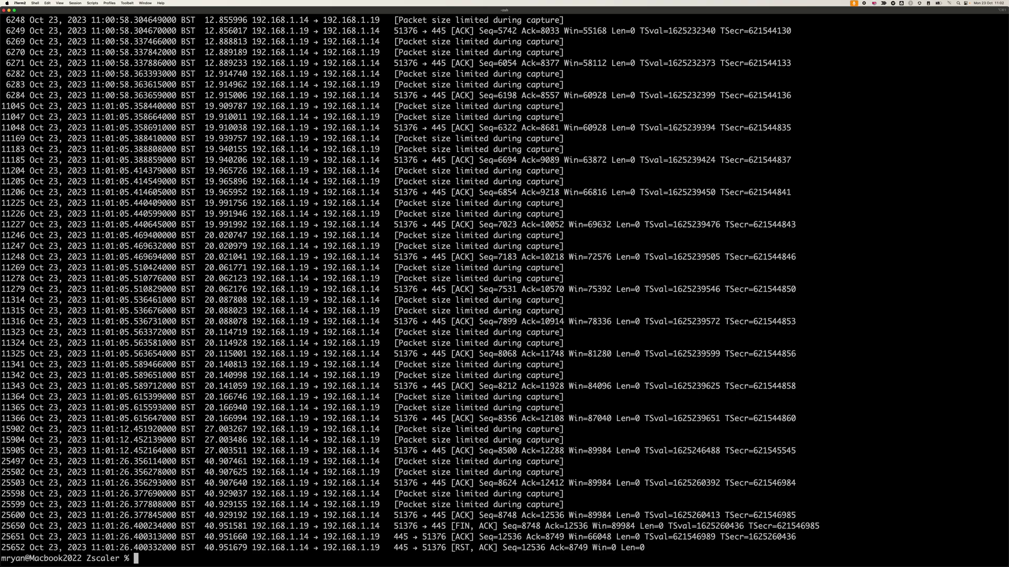
Restrict the connector command to SYN/SYN-ACK (tcp.flags 0x2 or 0x12), then rerun the client CaptureLWF handshake filter
key("Up")
key("BackSpace")
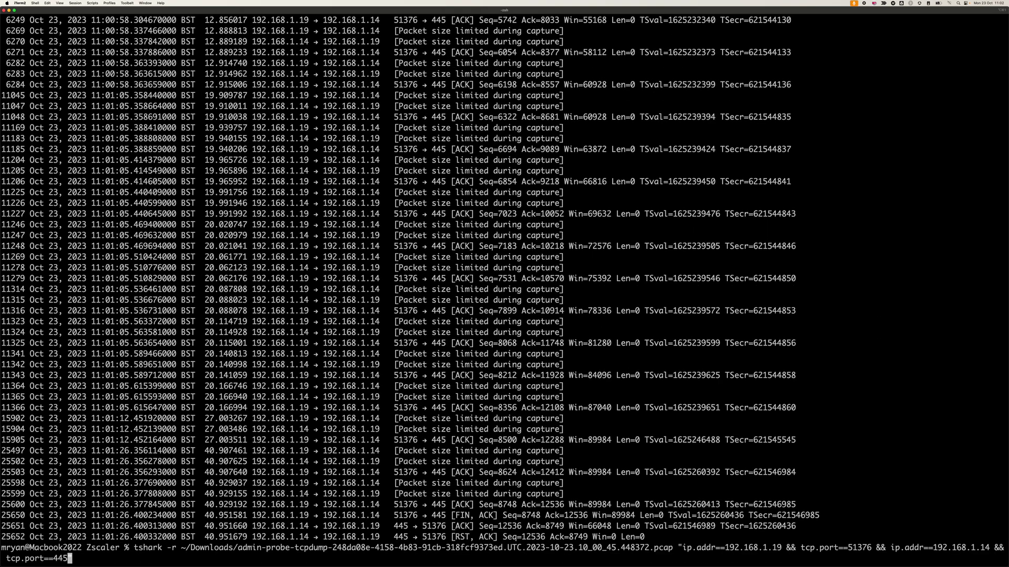
type("&& (tcp.flags==0x2 || tcp.flag")
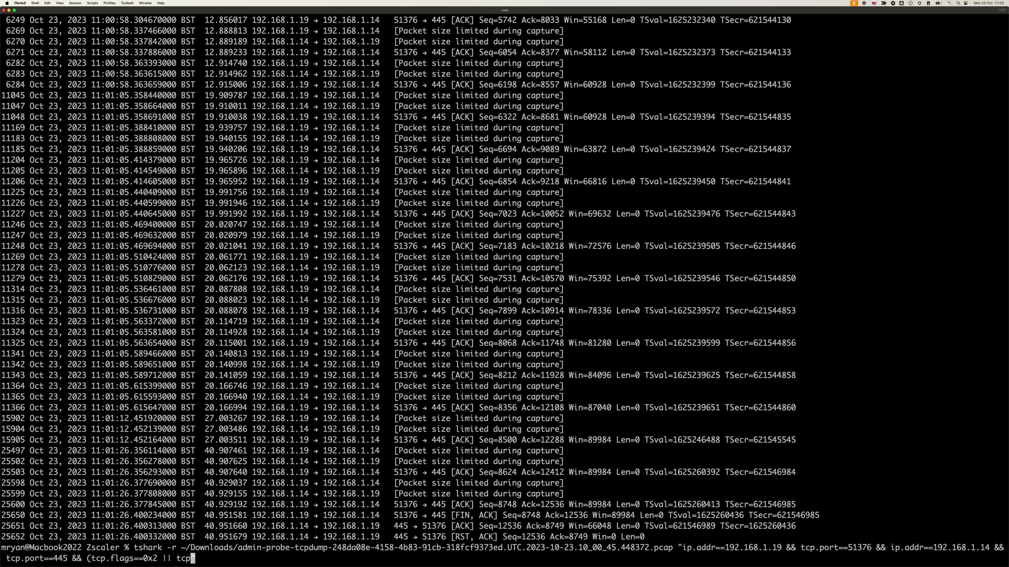
type("s==0x1")
type("2")
type(")")
type("\"")
key("Return")
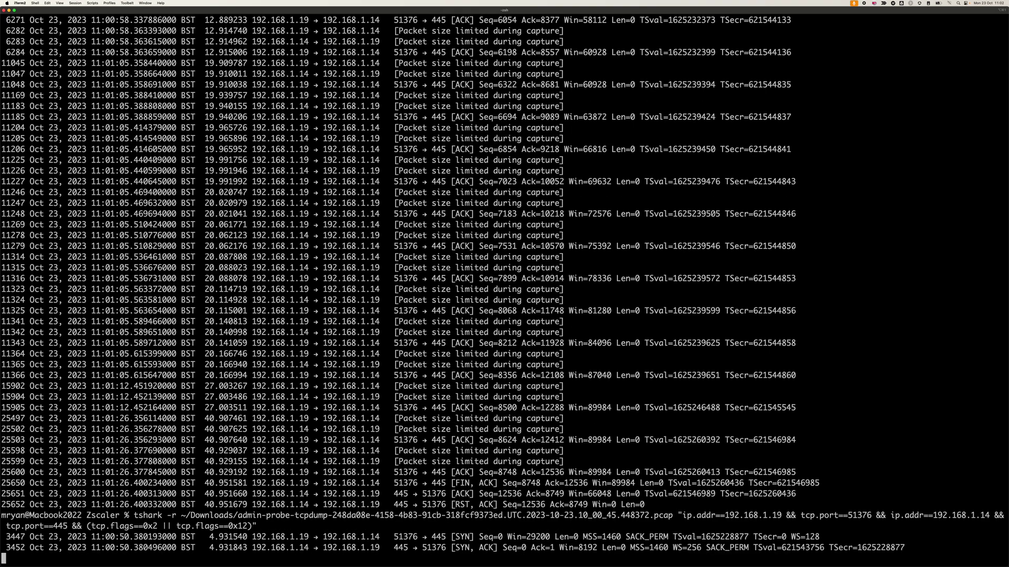
key("Up")
key("Up")
key("Up")
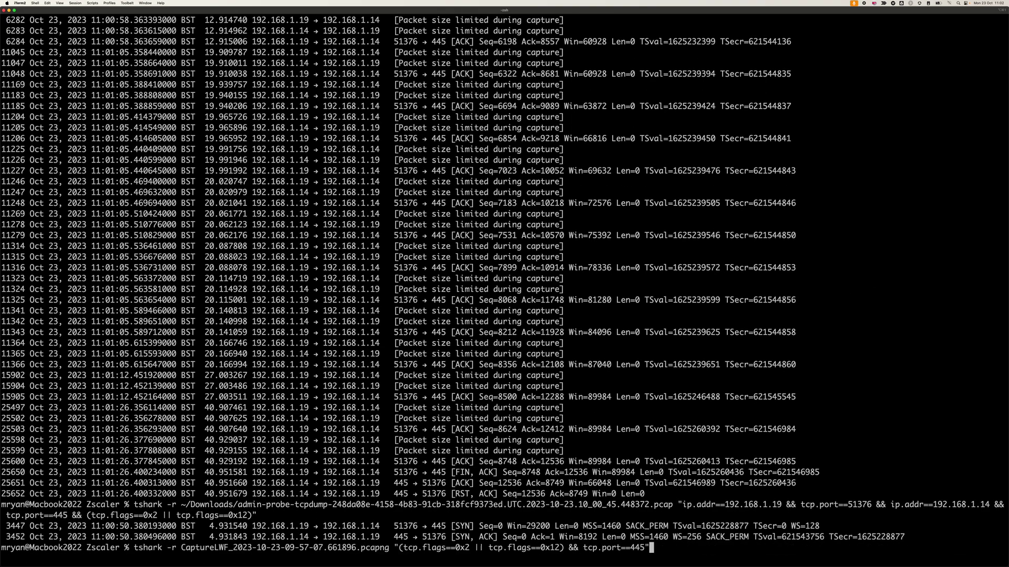
key("Return")
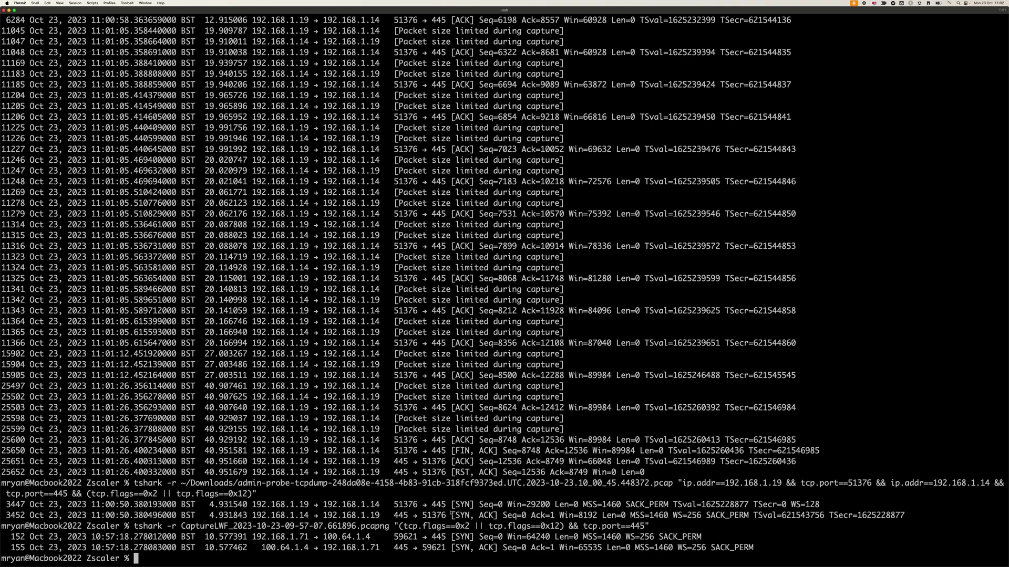
double_click(815, 506)
double_click(697, 517)
double_click(587, 517)
double_click(538, 504)
scroll(552, 269, "up", 15)
scroll(553, 273, "down", 14)
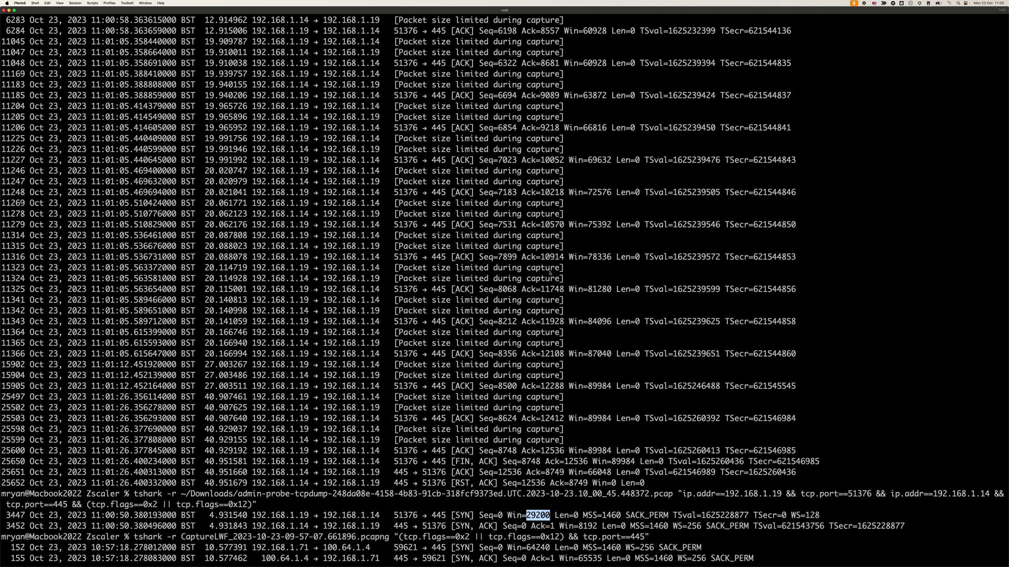
Return to the ZPA Diagnostics entry for connector 192.168.1.19:51376 to server 192.168.1.14:445
key("super+Tab")
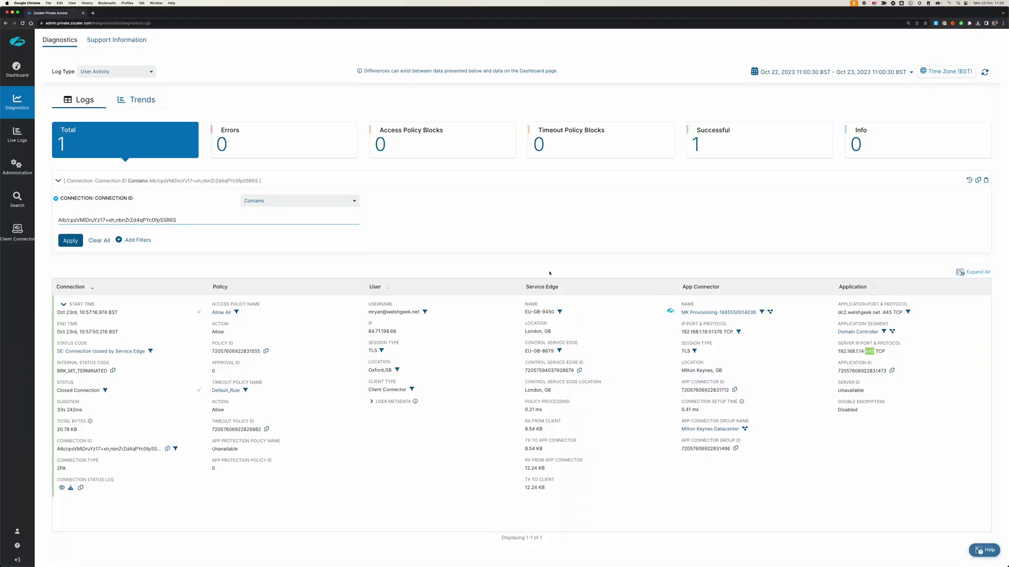